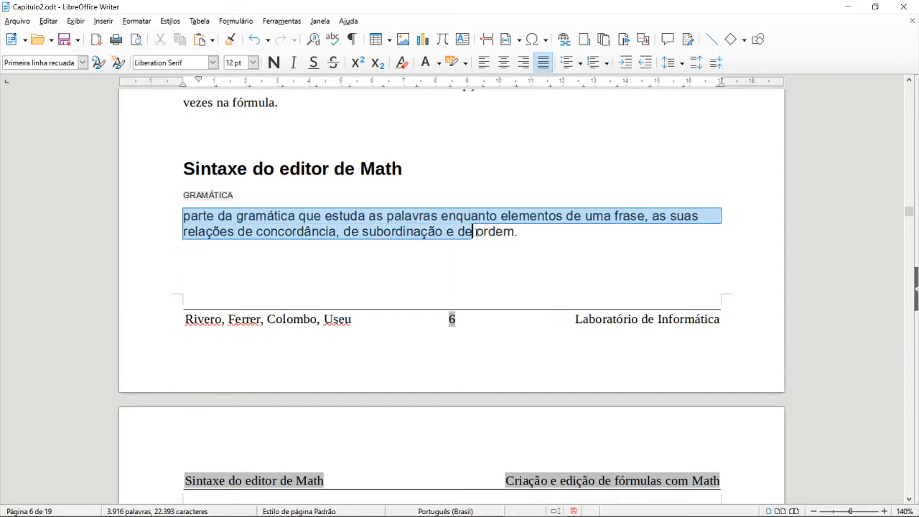
Delete the "GRAMÁTICA" definition text and the leftover blank lines under the heading "Sintaxe do editor de Math".
{"action": "left_click", "coordinate": [533, 231]}
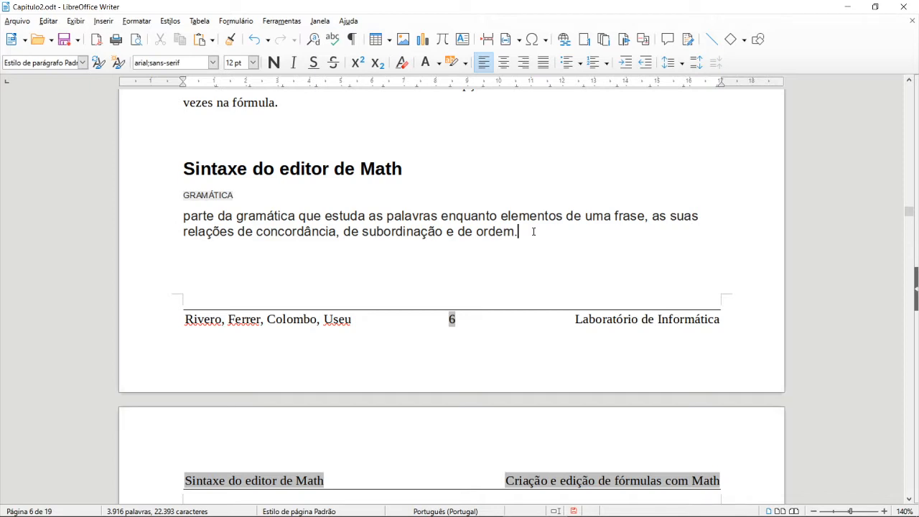
{"action": "left_click_drag", "start_coordinate": [526, 237], "coordinate": [183, 196]}
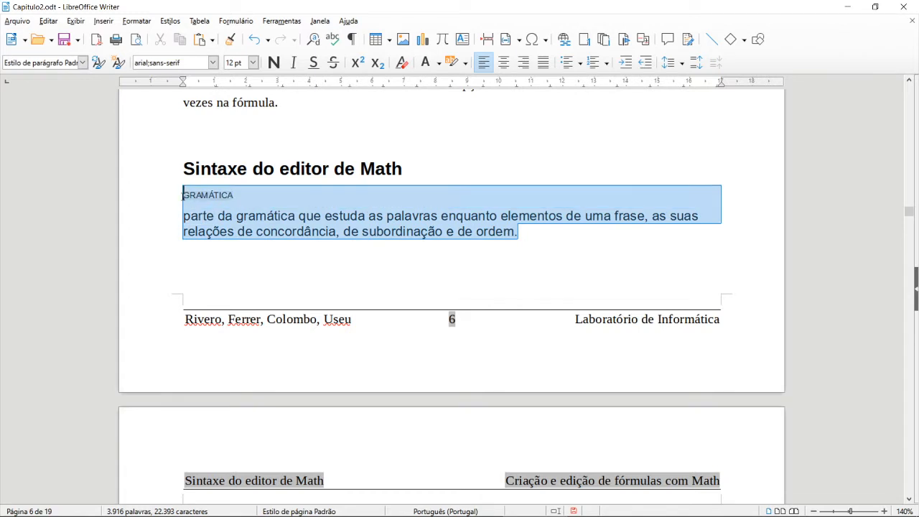
{"action": "key", "text": "Delete"}
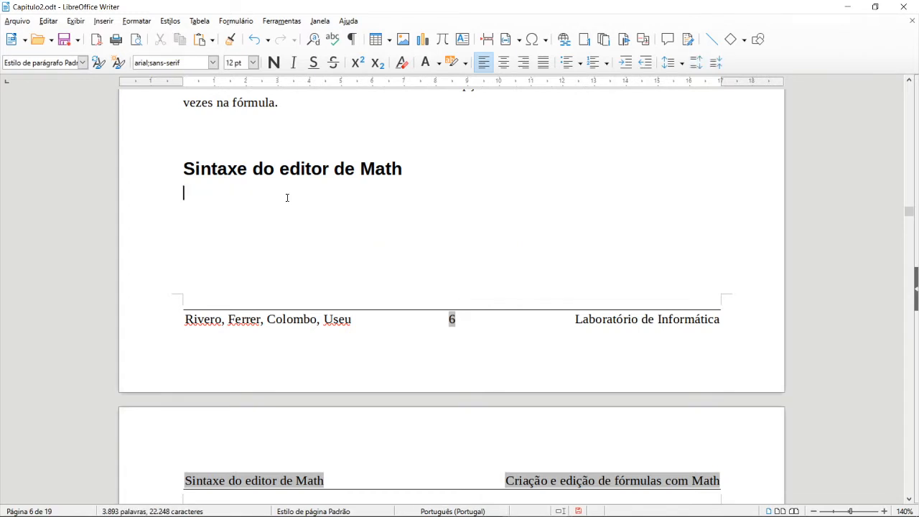
{"action": "key", "text": "Delete"}
{"action": "key", "text": "Delete"}
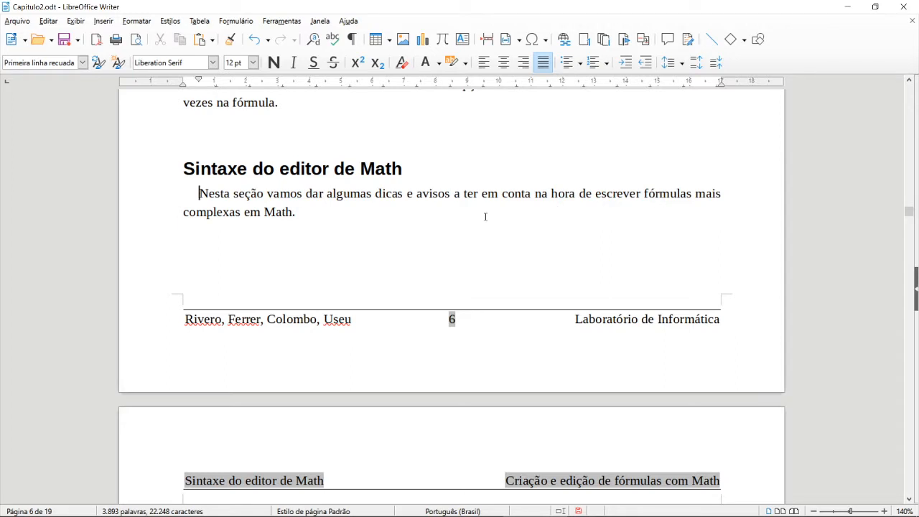
Read the introduction of the section "Uso de chaves e parênteses" and the expression of its first example.
{"action": "scroll", "coordinate": [259, 212], "scroll_direction": "down", "scroll_amount": 3}
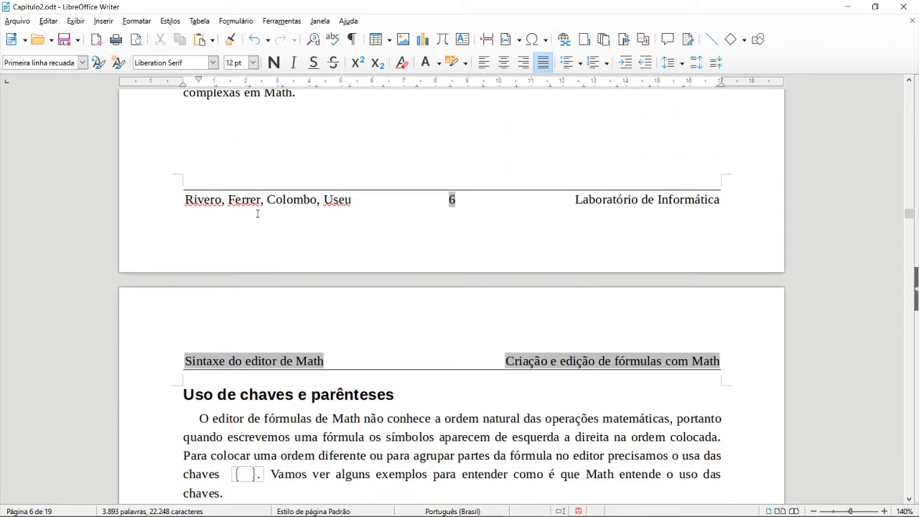
{"action": "scroll", "coordinate": [266, 176], "scroll_direction": "up", "scroll_amount": 2}
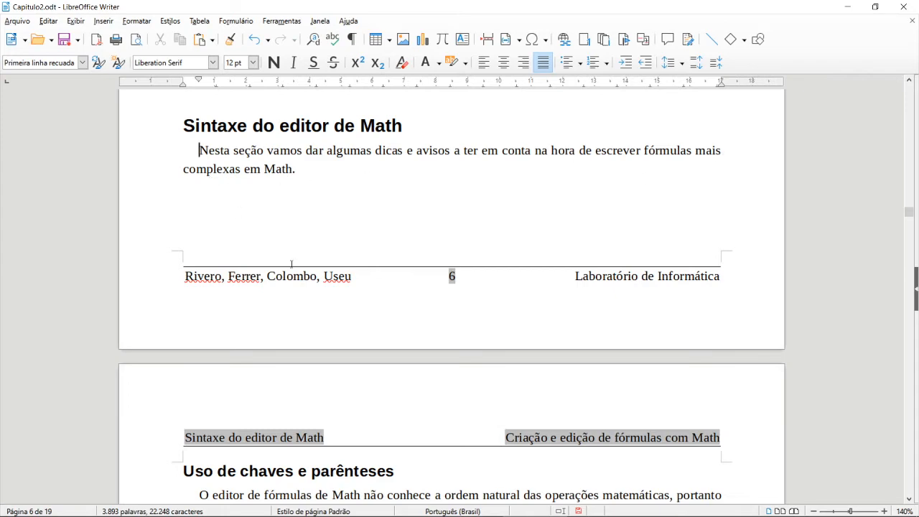
{"action": "scroll", "coordinate": [292, 264], "scroll_direction": "down", "scroll_amount": 8}
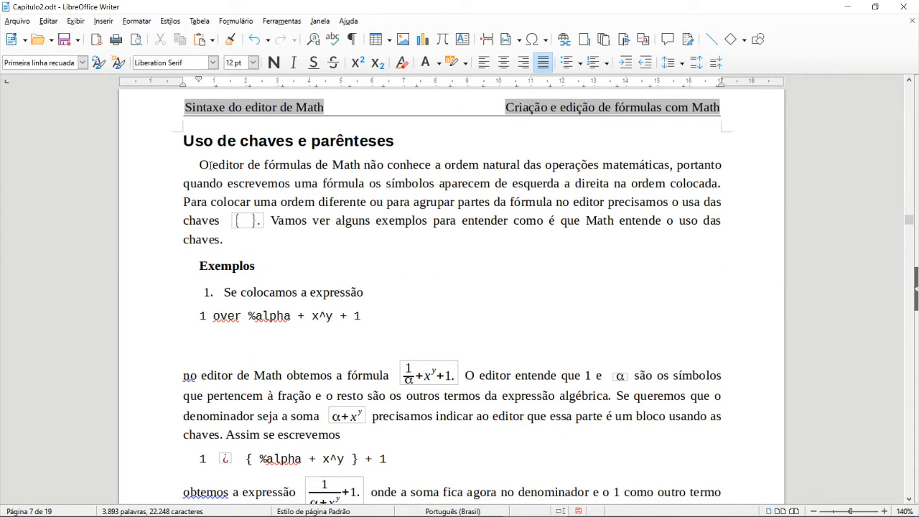
{"action": "left_click_drag", "start_coordinate": [208, 165], "coordinate": [722, 183]}
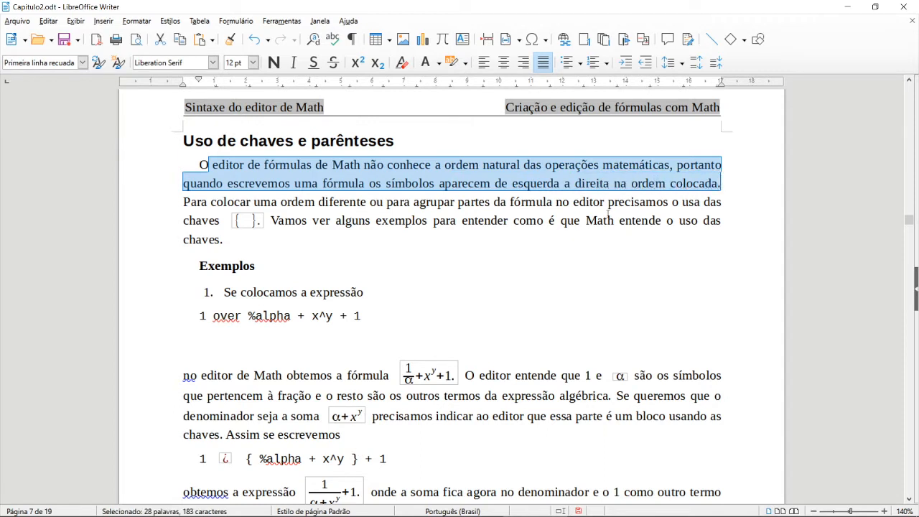
{"action": "left_click_drag", "start_coordinate": [183, 202], "coordinate": [208, 221]}
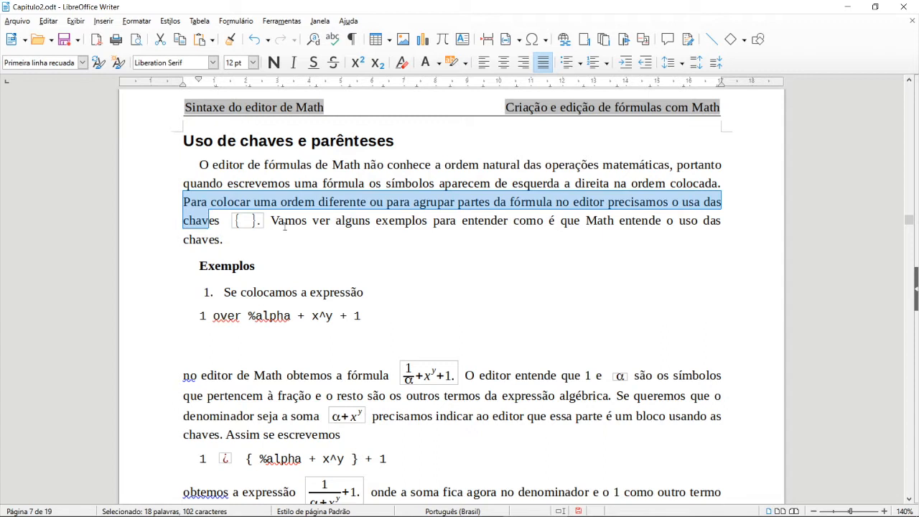
{"action": "left_click_drag", "start_coordinate": [284, 221], "coordinate": [698, 221]}
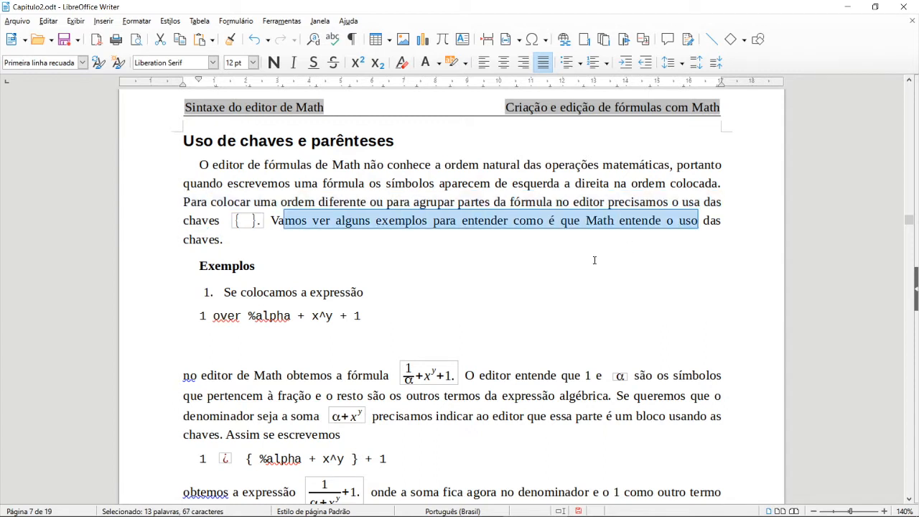
{"action": "left_click_drag", "start_coordinate": [223, 292], "coordinate": [357, 292]}
{"action": "scroll", "coordinate": [317, 290], "scroll_direction": "down", "scroll_amount": 2}
{"action": "scroll", "coordinate": [317, 290], "scroll_direction": "up", "scroll_amount": 1}
{"action": "left_click_drag", "start_coordinate": [381, 249], "coordinate": [338, 273]}
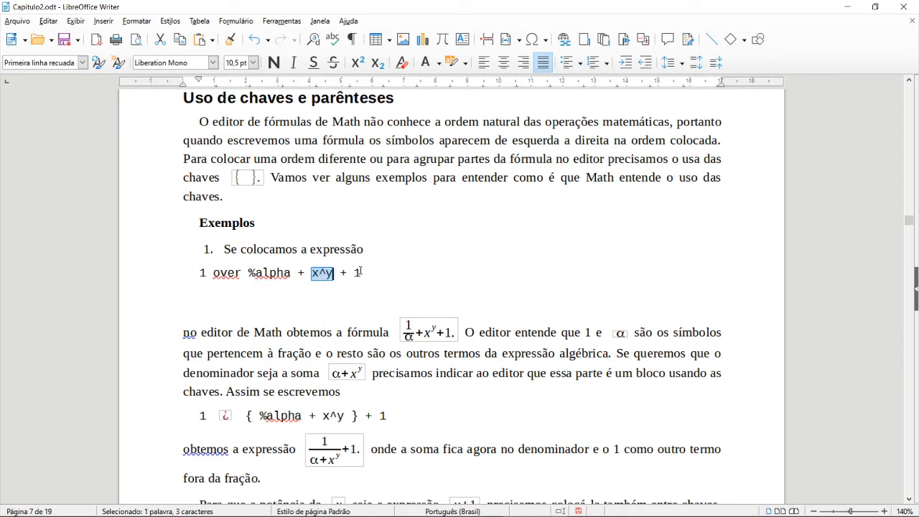
{"action": "left_click", "coordinate": [361, 272]}
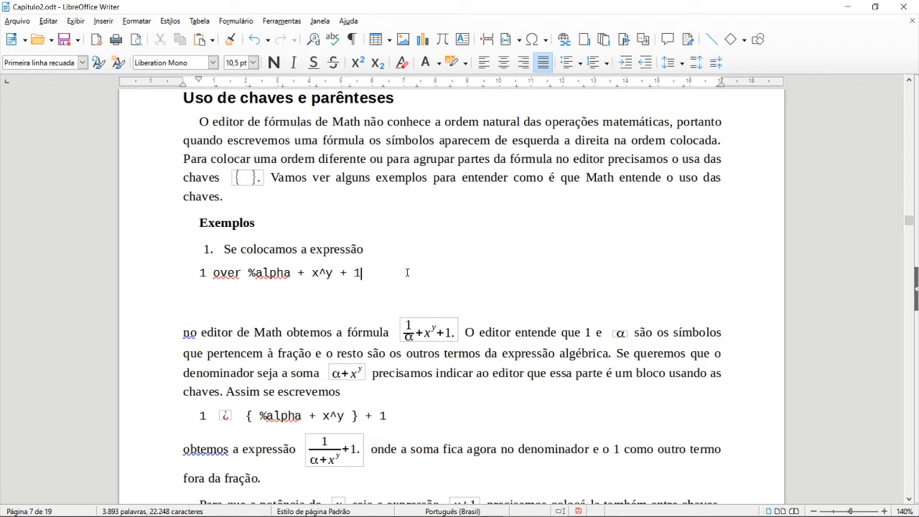
Compare each part of the expression "1 over %alpha + x^y + 1" with the rendered formula and its explanation.
{"action": "left_click_drag", "start_coordinate": [184, 332], "coordinate": [412, 337]}
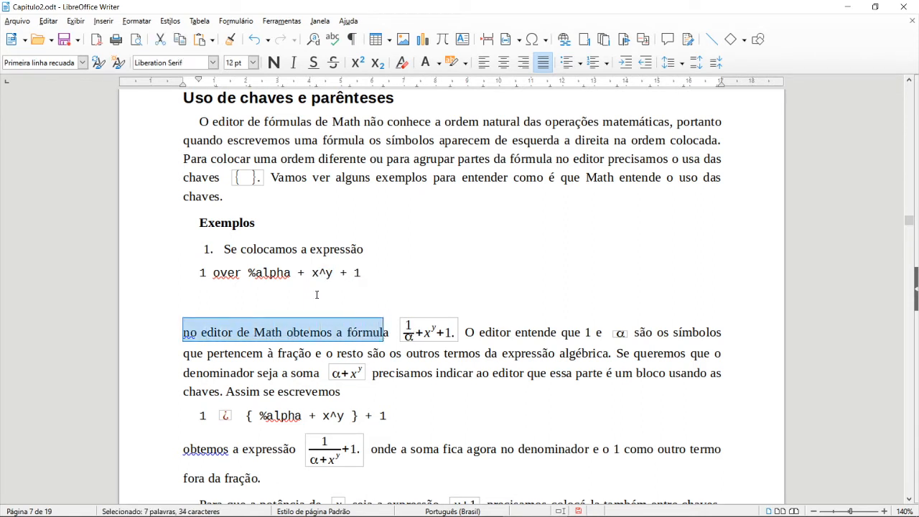
{"action": "left_click", "coordinate": [206, 273]}
{"action": "left_click_drag", "start_coordinate": [206, 273], "coordinate": [285, 273]}
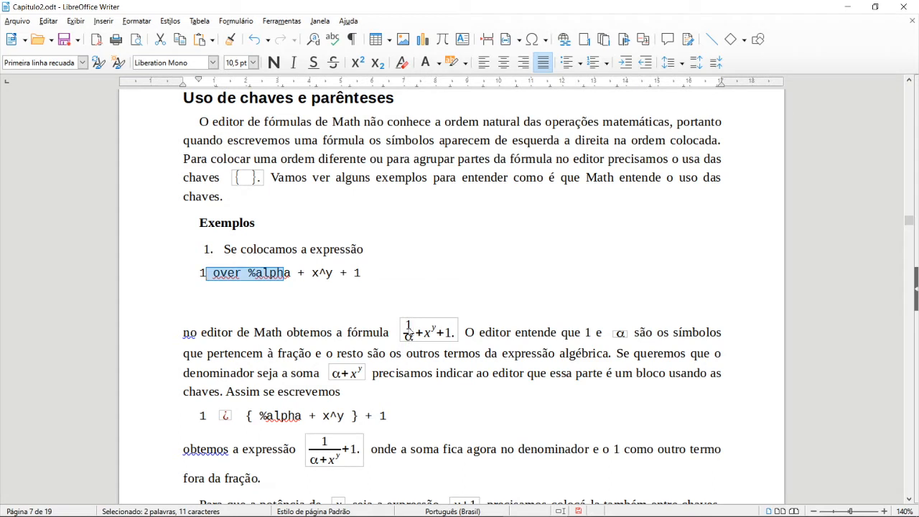
{"action": "double_click", "coordinate": [300, 273]}
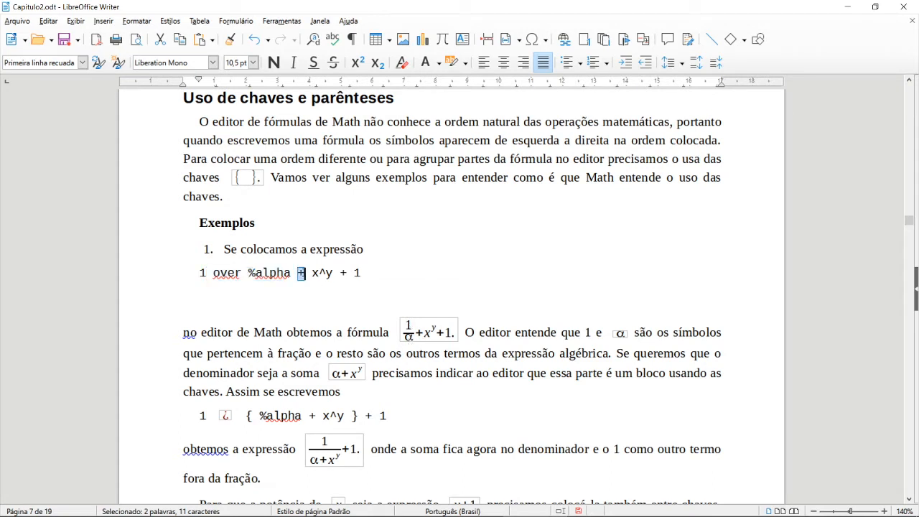
{"action": "left_click_drag", "start_coordinate": [311, 273], "coordinate": [361, 272]}
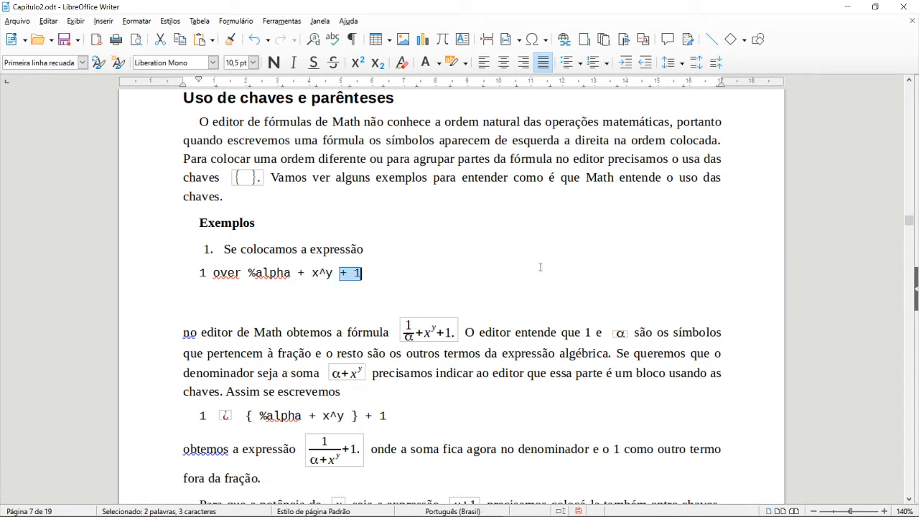
{"action": "left_click_drag", "start_coordinate": [465, 331], "coordinate": [610, 334]}
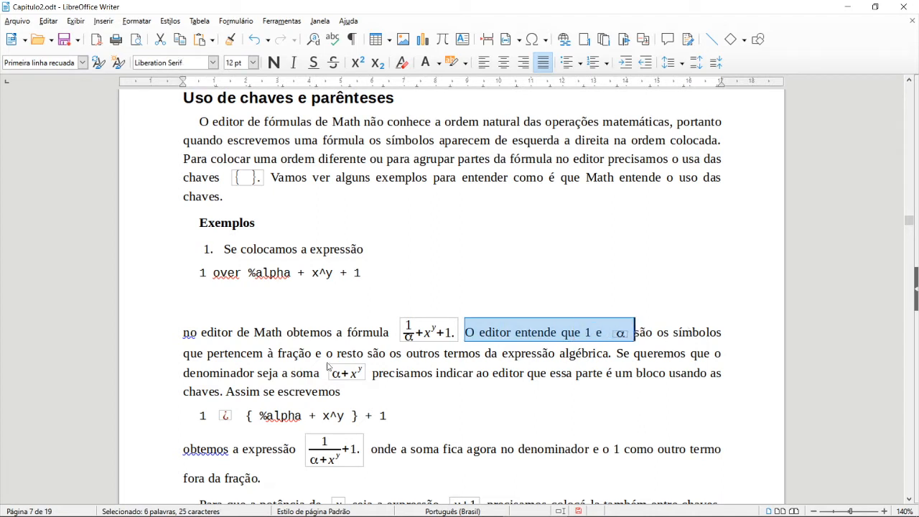
{"action": "left_click_drag", "start_coordinate": [207, 353], "coordinate": [345, 355]}
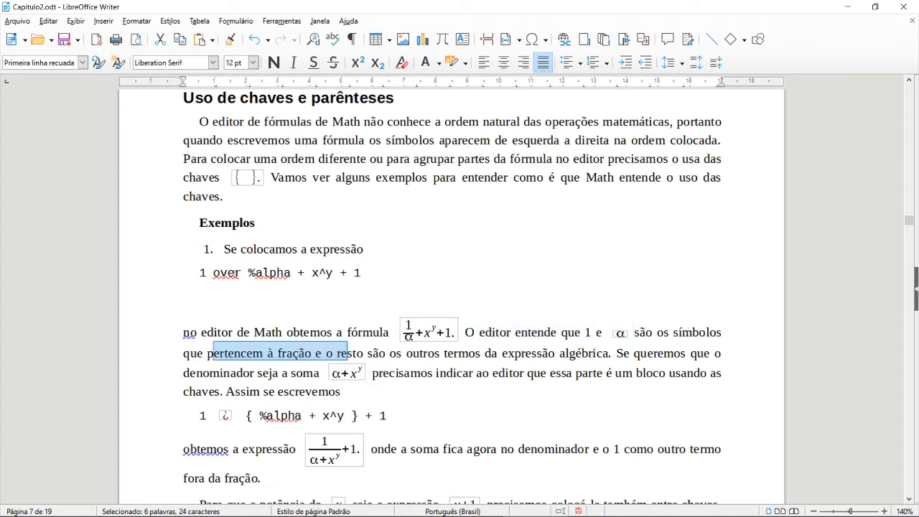
{"action": "left_click_drag", "start_coordinate": [247, 273], "coordinate": [291, 273]}
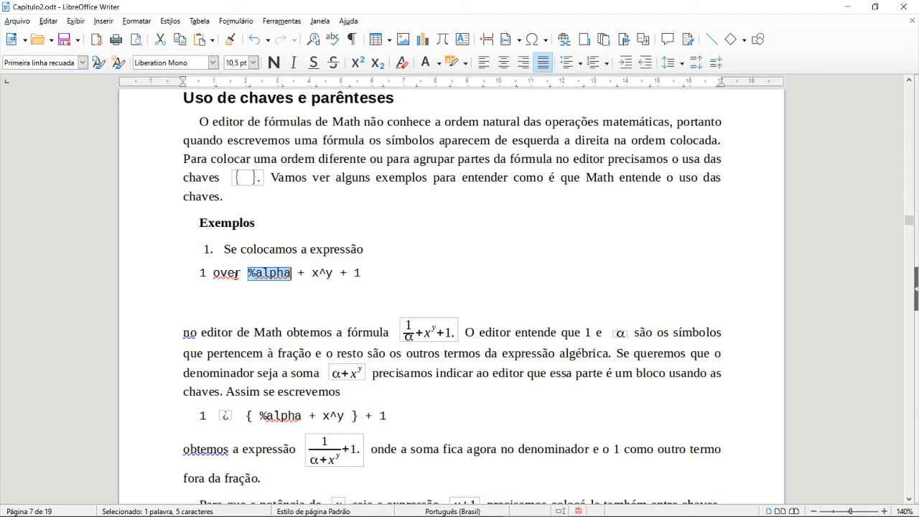
{"action": "left_click_drag", "start_coordinate": [199, 273], "coordinate": [291, 273]}
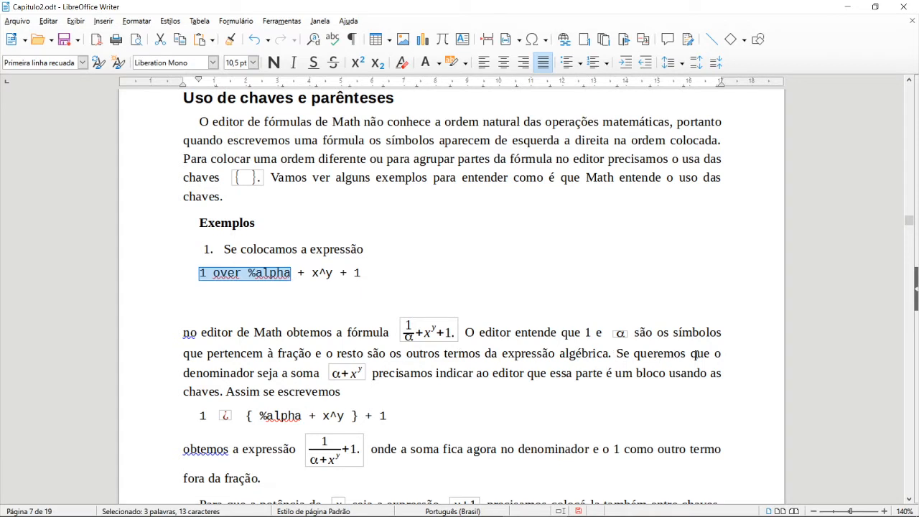
{"action": "left_click_drag", "start_coordinate": [616, 353], "coordinate": [648, 353]}
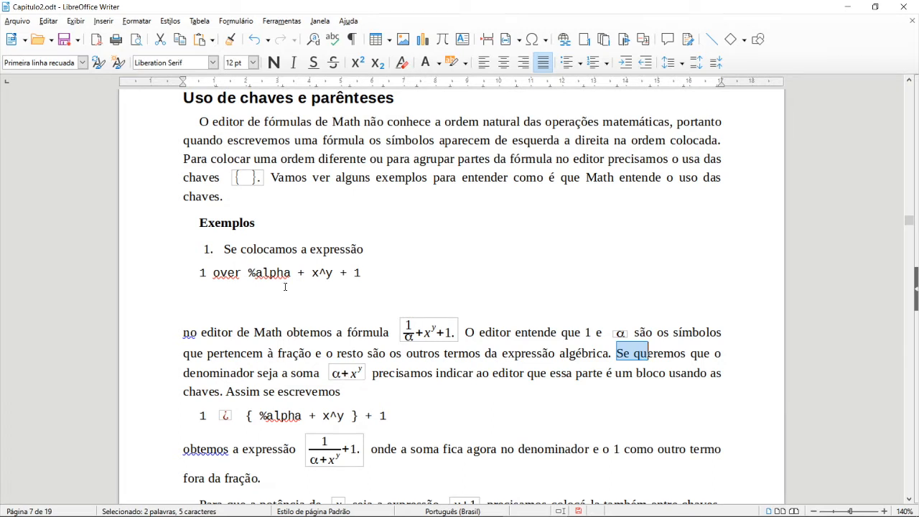
{"action": "left_click_drag", "start_coordinate": [333, 273], "coordinate": [247, 273]}
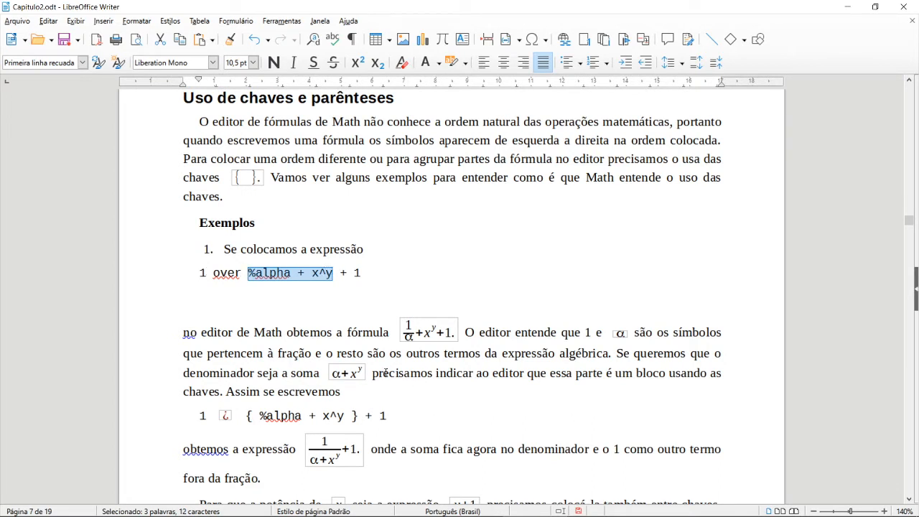
Replace the broken formula object in the second expression, between 1 and the opening brace, with the word "over".
{"action": "scroll", "coordinate": [479, 359], "scroll_direction": "down", "scroll_amount": 1}
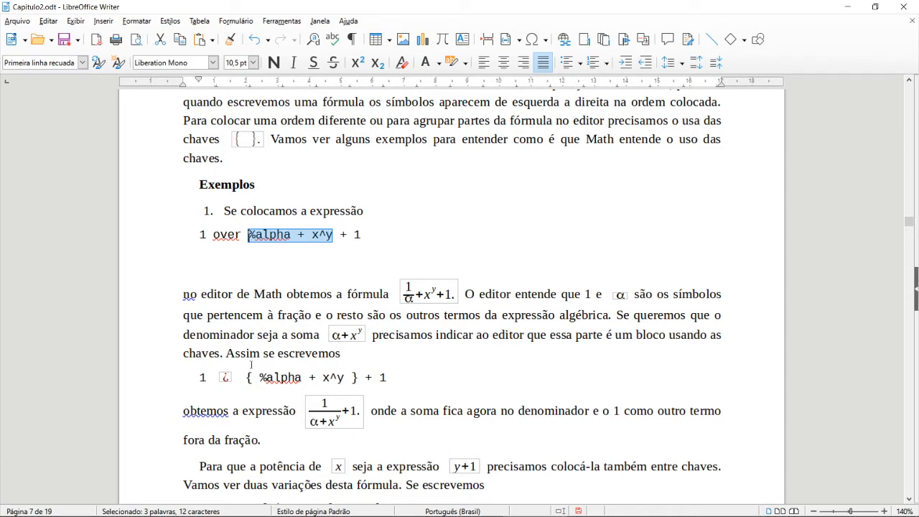
{"action": "left_click_drag", "start_coordinate": [247, 377], "coordinate": [359, 376]}
{"action": "key", "text": "ctrl+s"}
{"action": "left_click", "coordinate": [225, 375]}
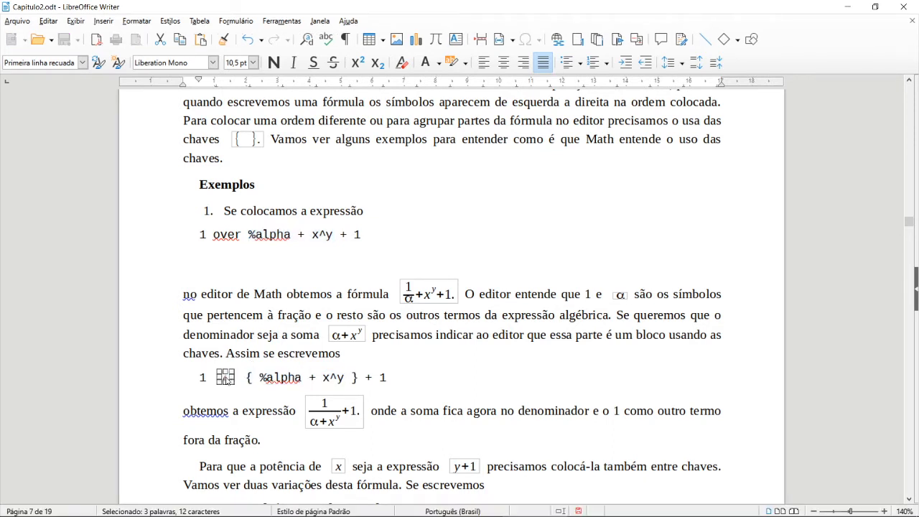
{"action": "key", "text": "Delete"}
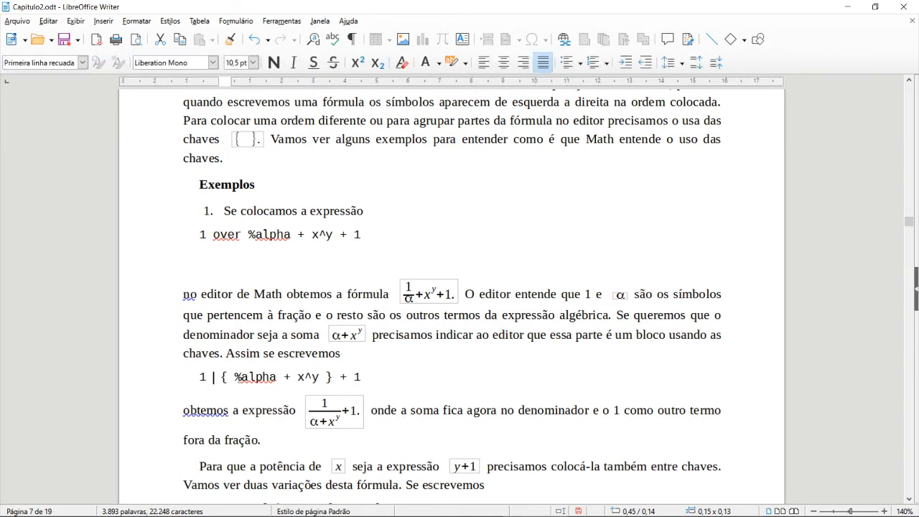
{"action": "type", "text": "over"}
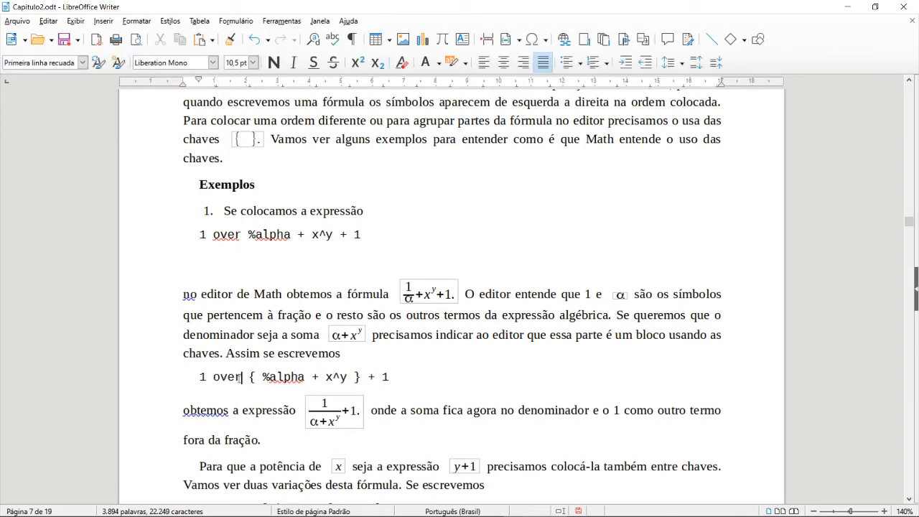
{"action": "left_click", "coordinate": [435, 371]}
Insert a formula object at the end of the line "1 over { %alpha + x^y } + 1" with the code "1 over alpha".
{"action": "left_click_drag", "start_coordinate": [199, 377], "coordinate": [342, 377]}
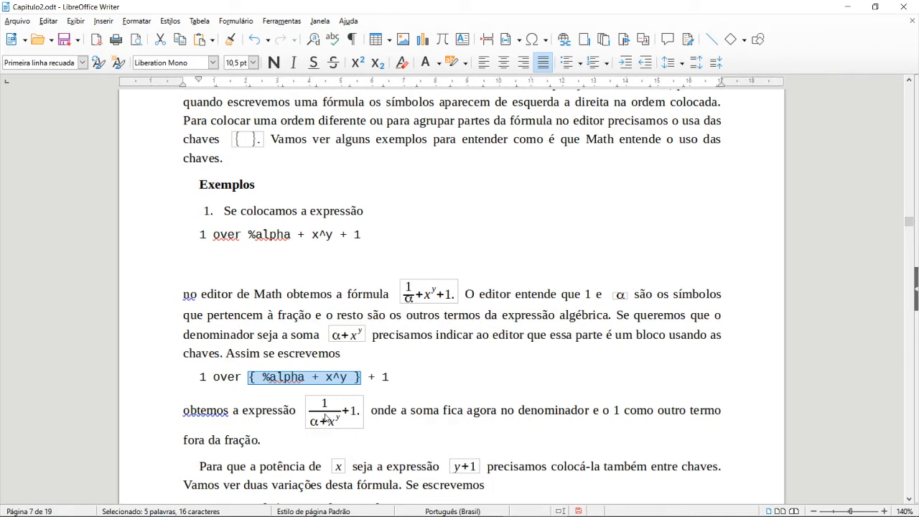
{"action": "left_click", "coordinate": [395, 378]}
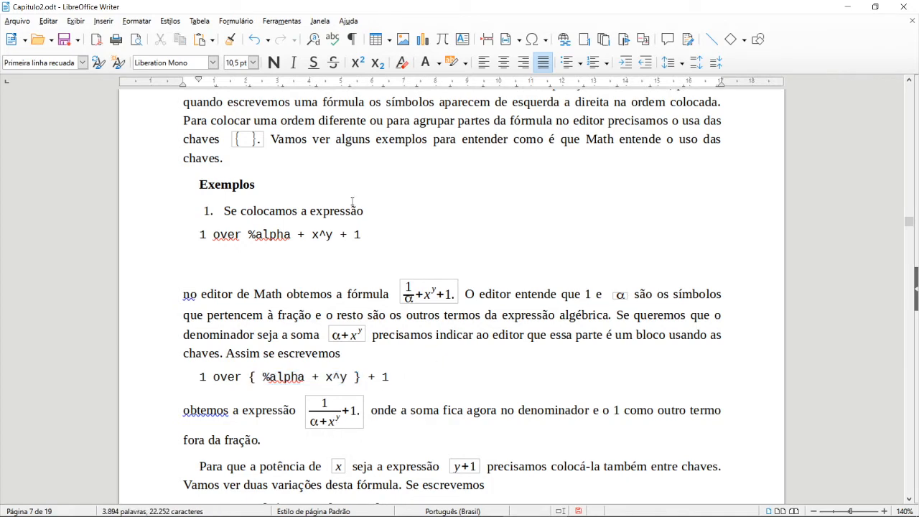
{"action": "left_click", "coordinate": [103, 21]}
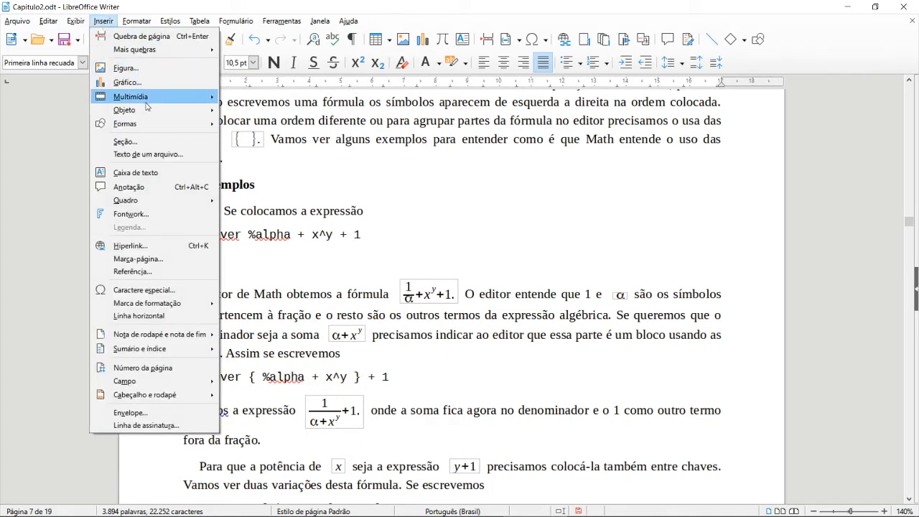
{"action": "mouse_move", "coordinate": [205, 110]}
{"action": "left_click", "coordinate": [256, 109]}
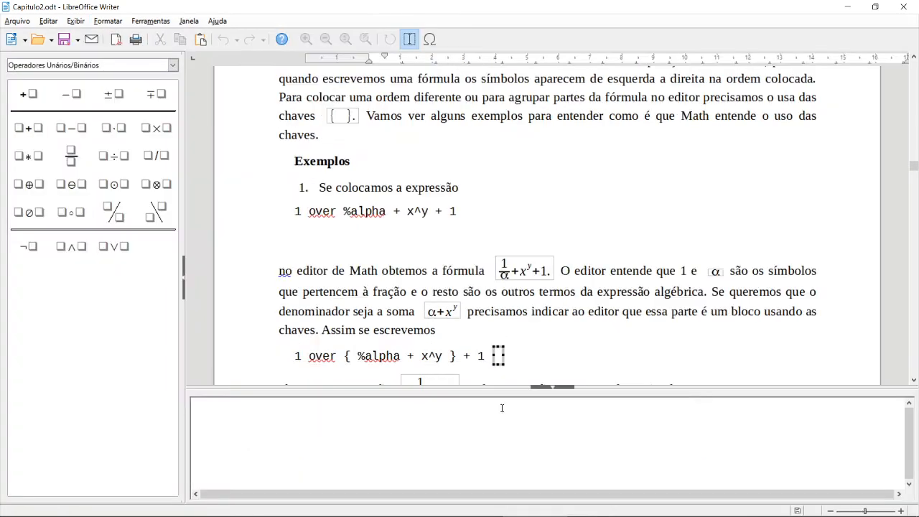
{"action": "type", "text": "1 over "}
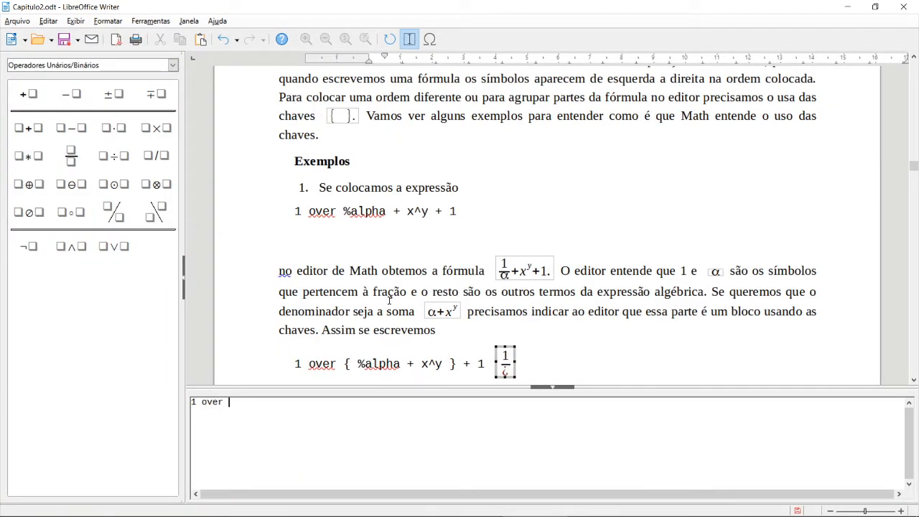
{"action": "type", "text": "alpha"}
Correct the denominator in the new formula's code to the Greek-letter symbol "%alfa".
{"action": "key", "text": "Left"}
{"action": "key", "text": "Left"}
{"action": "key", "text": "Left"}
{"action": "key", "text": "Left"}
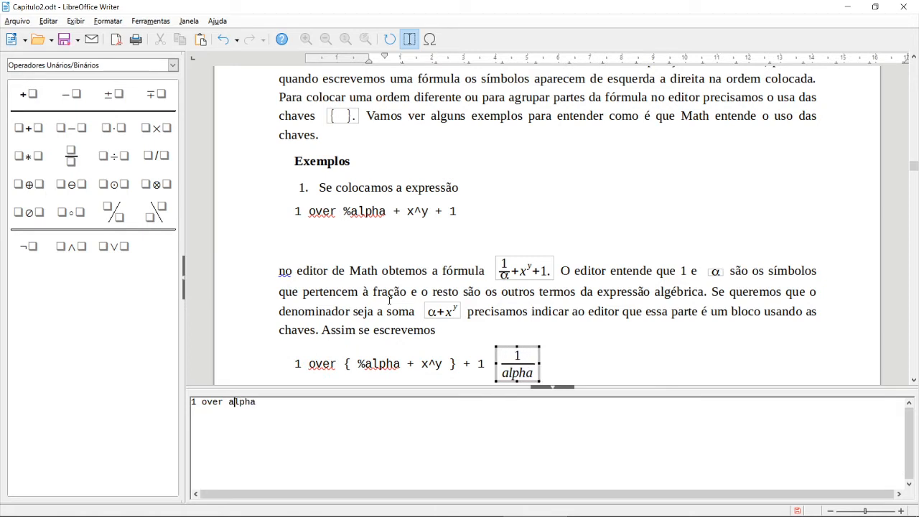
{"action": "type", "text": "5"}
{"action": "key", "text": "BackSpace"}
{"action": "type", "text": "%"}
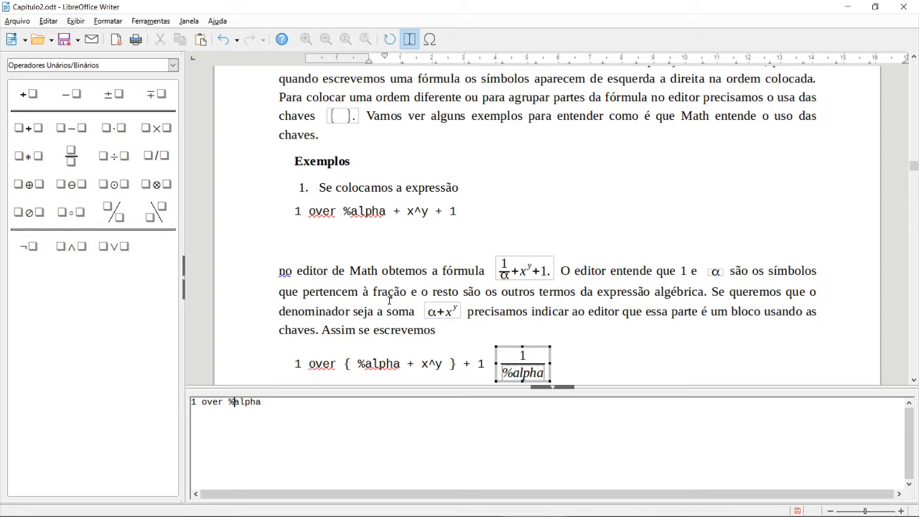
{"action": "key", "text": "Right"}
{"action": "key", "text": "Right"}
{"action": "key", "text": "Right"}
{"action": "key", "text": "Delete"}
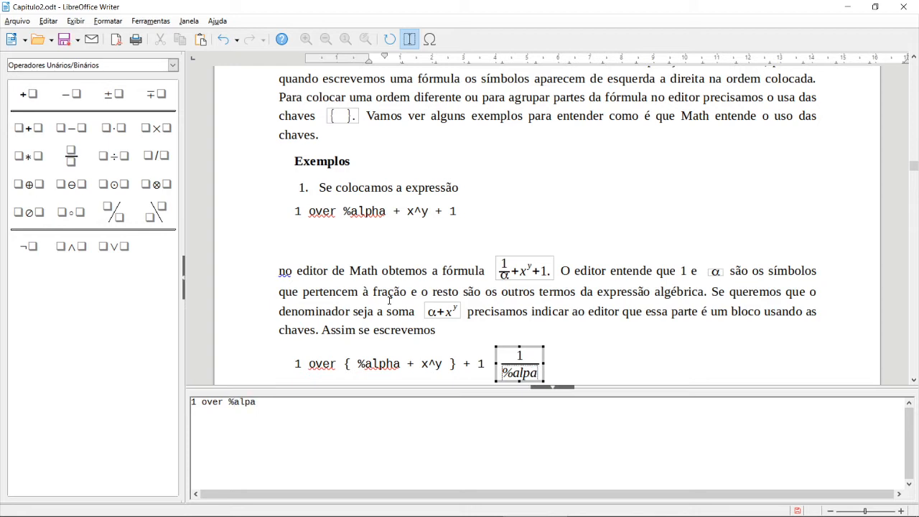
{"action": "key", "text": "BackSpace"}
{"action": "type", "text": "f"}
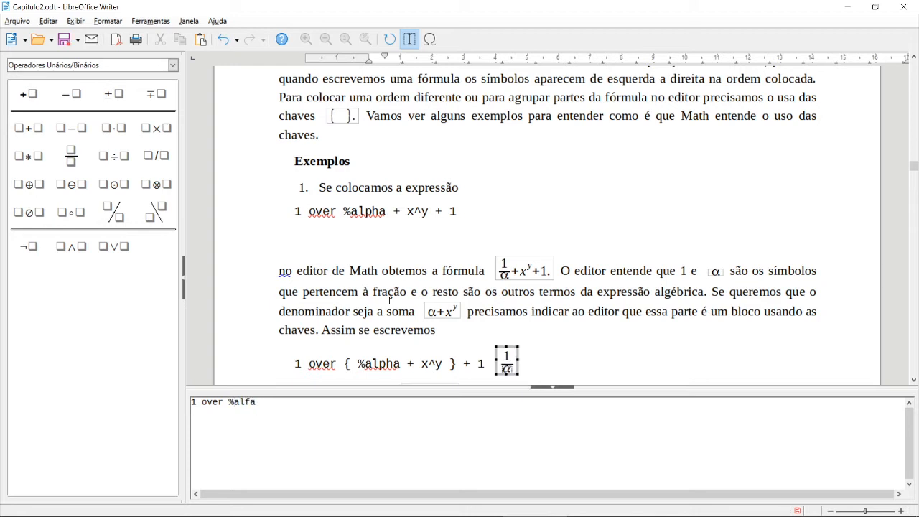
Try a space between the percent sign and "alfa" in the new formula's code, and remove it again.
{"action": "key", "text": "Left"}
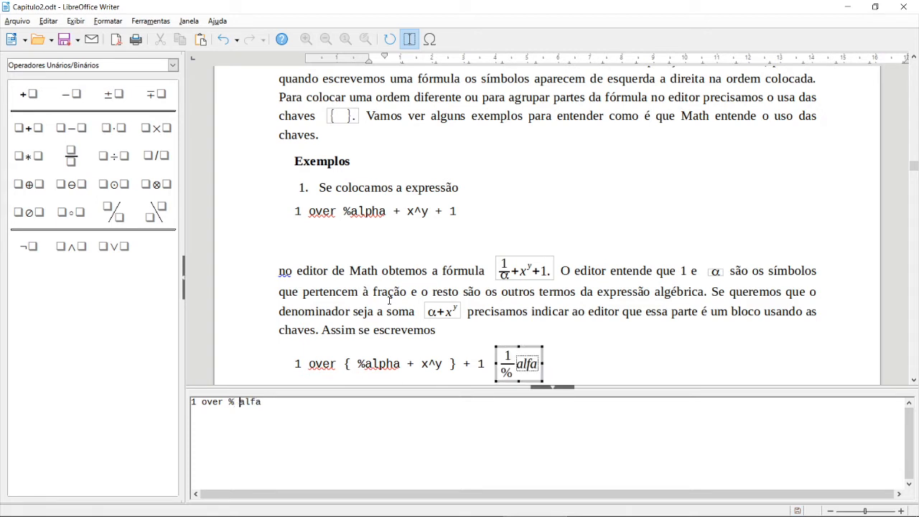
{"action": "key", "text": "End"}
{"action": "key", "text": "Left"}
{"action": "key", "text": "Left"}
{"action": "key", "text": "Left"}
{"action": "key", "text": "Left"}
{"action": "key", "text": "Left"}
{"action": "key", "text": "Left"}
{"action": "key", "text": "Left"}
{"action": "key", "text": "Right"}
{"action": "key", "text": "BackSpace"}
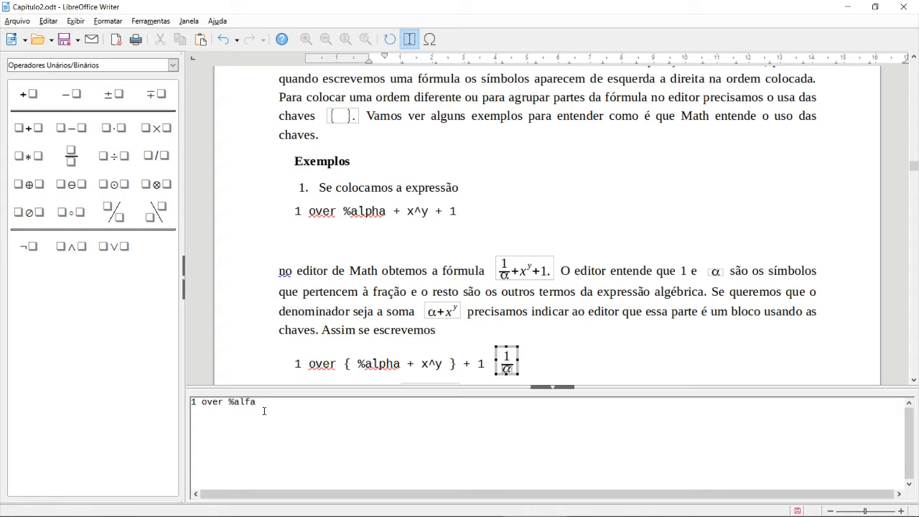
Append "+ x^y+1" after "1 over %alfa" in the formula's code.
{"action": "key", "text": "Right"}
{"action": "key", "text": "Right"}
{"action": "key", "text": "Right"}
{"action": "type", "text": "+ x^y+1"}
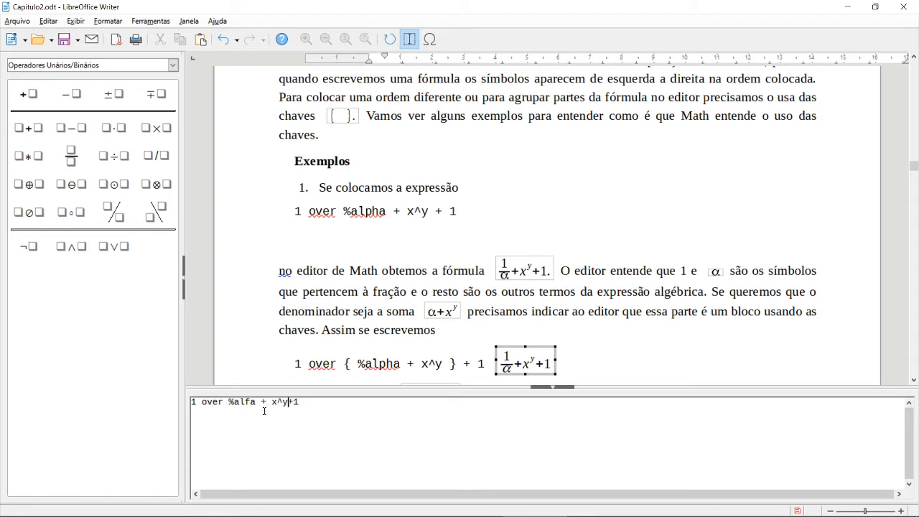
Enclose "%alfa + x^y" in braces as the fraction's denominator, leaving "+1" outside the block.
{"action": "key", "text": "shift+Left"}
{"action": "key", "text": "shift+Left"}
{"action": "key", "text": "shift+Left"}
{"action": "key", "text": "shift+Left"}
{"action": "key", "text": "shift+Left"}
{"action": "key", "text": "shift+Left"}
{"action": "key", "text": "shift+Left"}
{"action": "key", "text": "shift+Left"}
{"action": "key", "text": "shift+Left"}
{"action": "key", "text": "shift+Left"}
{"action": "key", "text": "shift+Left"}
{"action": "left_click", "coordinate": [265, 409]}
{"action": "type", "text": "{"}
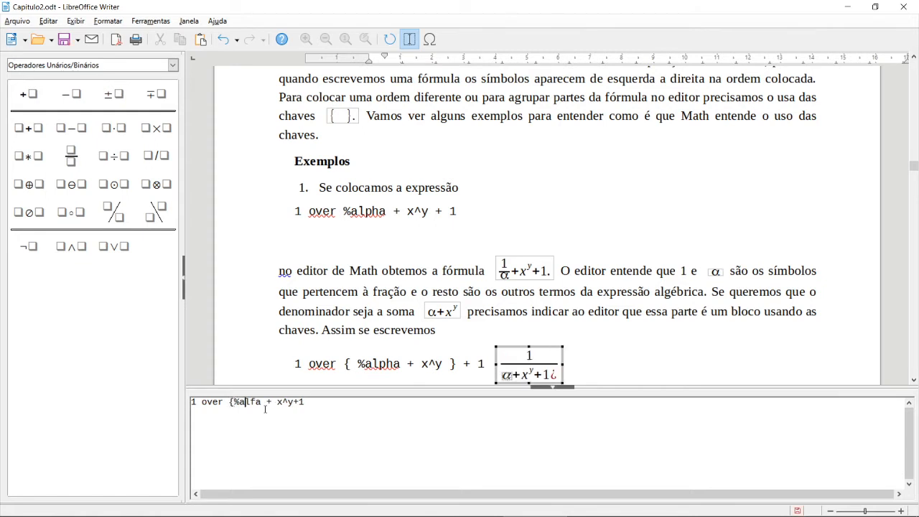
{"action": "key", "text": "Right"}
{"action": "key", "text": "Right"}
{"action": "key", "text": "Right"}
{"action": "key", "text": "Right"}
{"action": "key", "text": "Right"}
{"action": "key", "text": "Right"}
{"action": "type", "text": "}"}
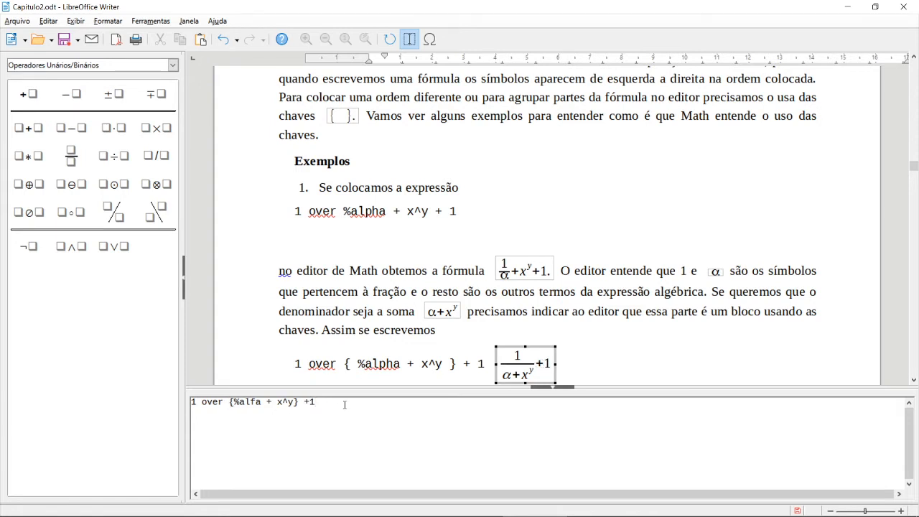
Compare the braced block in the code with the denominator of the rendered fraction.
{"action": "left_click_drag", "start_coordinate": [299, 403], "coordinate": [229, 404]}
{"action": "left_click", "coordinate": [521, 374]}
{"action": "left_click_drag", "start_coordinate": [305, 403], "coordinate": [212, 403]}
{"action": "left_click", "coordinate": [337, 403]}
{"action": "left_click_drag", "start_coordinate": [300, 404], "coordinate": [229, 404]}
{"action": "left_click", "coordinate": [375, 406]}
Remove the outer "+1" and set the exponent of x to "{y+1}", giving the code "1 over {%alfa + x^{y+1} }".
{"action": "scroll", "coordinate": [602, 263], "scroll_direction": "down", "scroll_amount": 5}
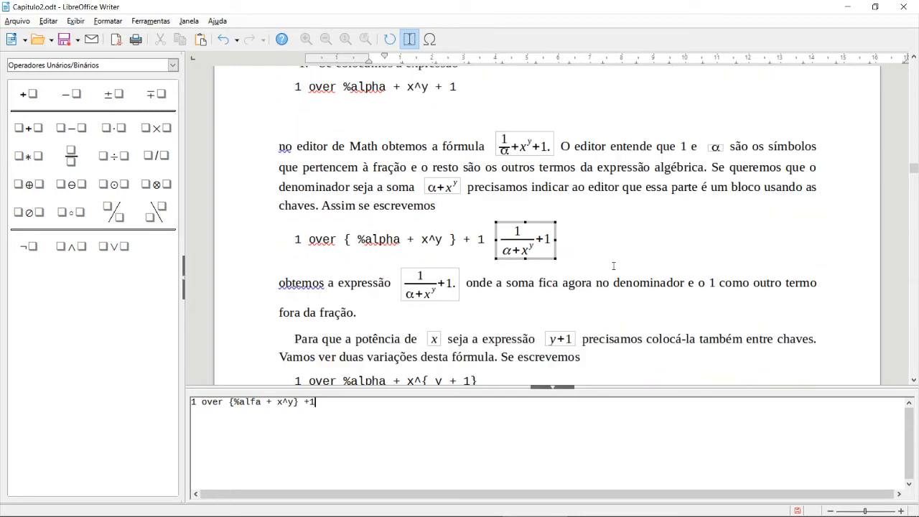
{"action": "scroll", "coordinate": [614, 266], "scroll_direction": "down", "scroll_amount": 3}
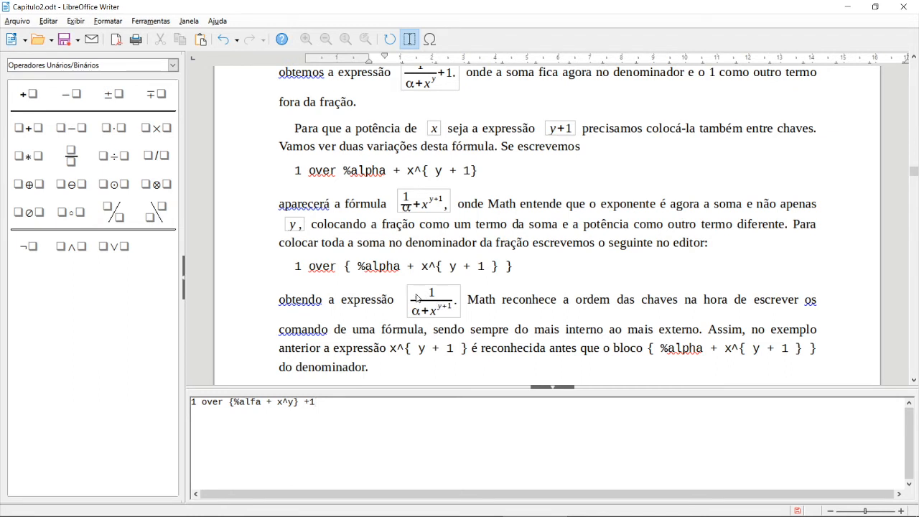
{"action": "left_click_drag", "start_coordinate": [239, 402], "coordinate": [260, 402]}
{"action": "left_click", "coordinate": [284, 402]}
{"action": "key", "text": "BackSpace"}
{"action": "key", "text": "BackSpace"}
{"action": "key", "text": "Left"}
{"action": "key", "text": "BackSpace"}
{"action": "type", "text": "x^"}
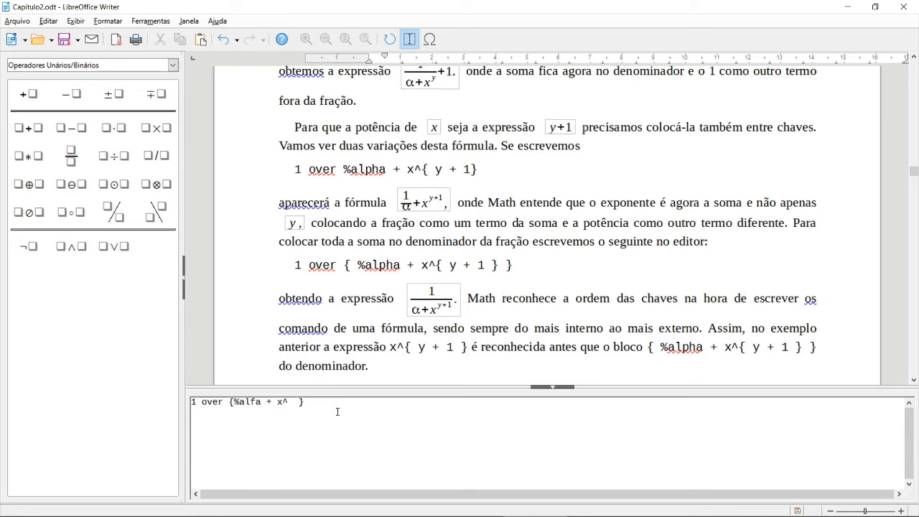
{"action": "type", "text": "{y+1"}
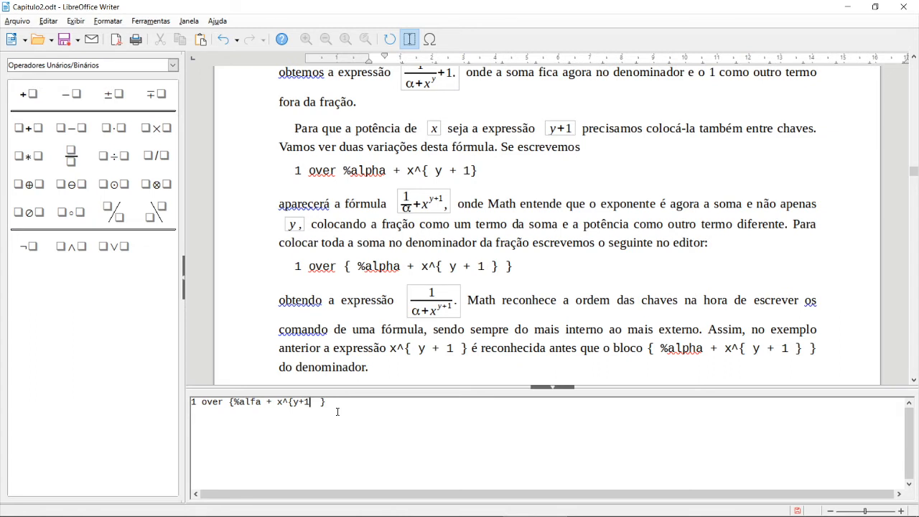
{"action": "type", "text": "}"}
{"action": "key", "text": "Delete"}
{"action": "key", "text": "Right"}
Highlight the "{y+1}" block in the code and compare it with the exponent in the rendered formula.
{"action": "key", "text": "shift+Left"}
{"action": "key", "text": "shift+Left"}
{"action": "key", "text": "shift+Left"}
{"action": "key", "text": "shift+Left"}
{"action": "key", "text": "shift+Left"}
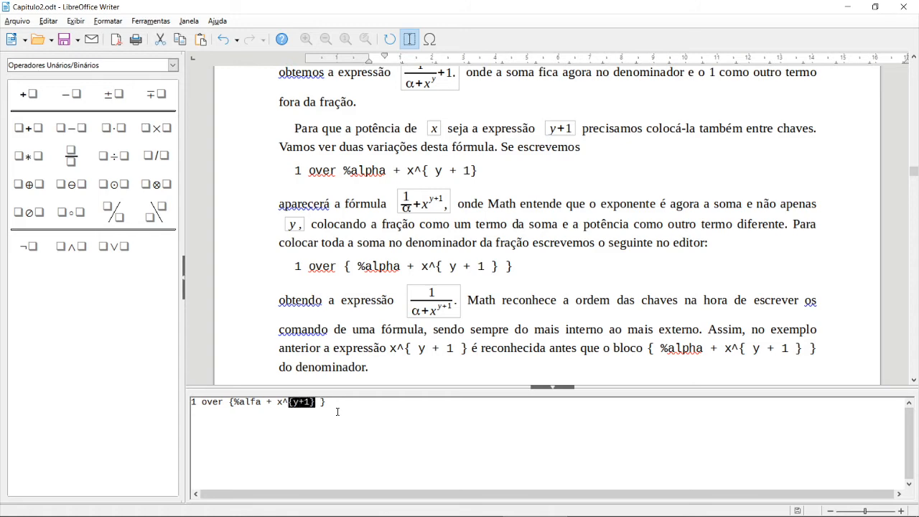
{"action": "left_click", "coordinate": [337, 412]}
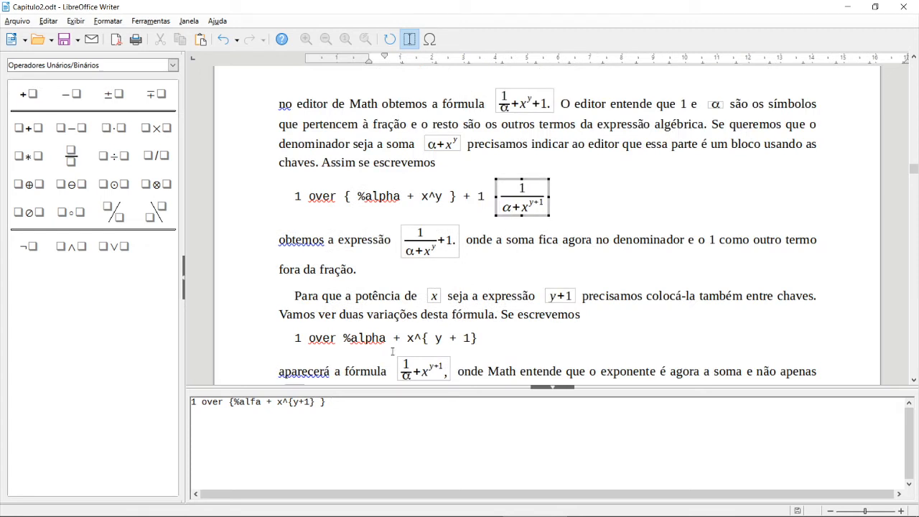
Remove the braces around "y+1" and move "+1" outside the denominator block, giving "1 over {%alfa + x^y } +1".
{"action": "left_click", "coordinate": [314, 405]}
{"action": "key", "text": "BackSpace"}
{"action": "left_click", "coordinate": [292, 405]}
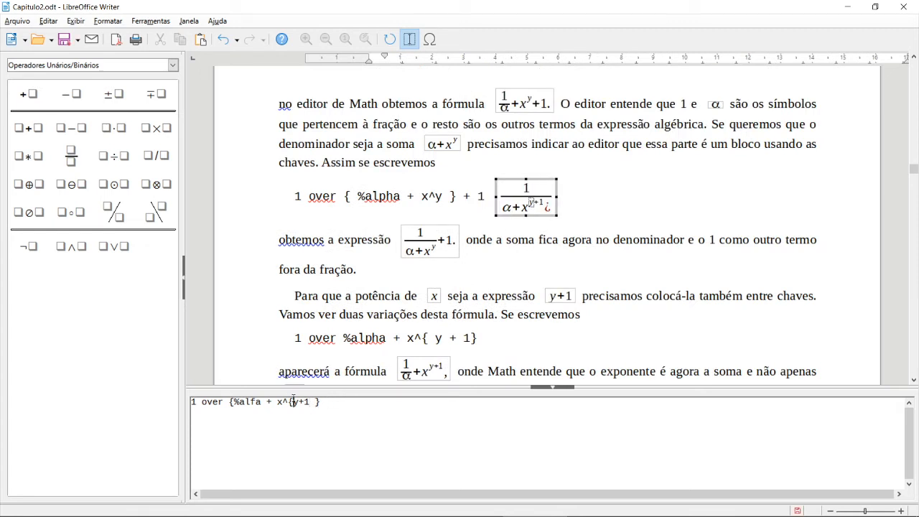
{"action": "key", "text": "BackSpace"}
{"action": "left_click", "coordinate": [339, 405]}
{"action": "key", "text": "Left"}
{"action": "key", "text": "Left"}
{"action": "key", "text": "BackSpace"}
{"action": "key", "text": "BackSpace"}
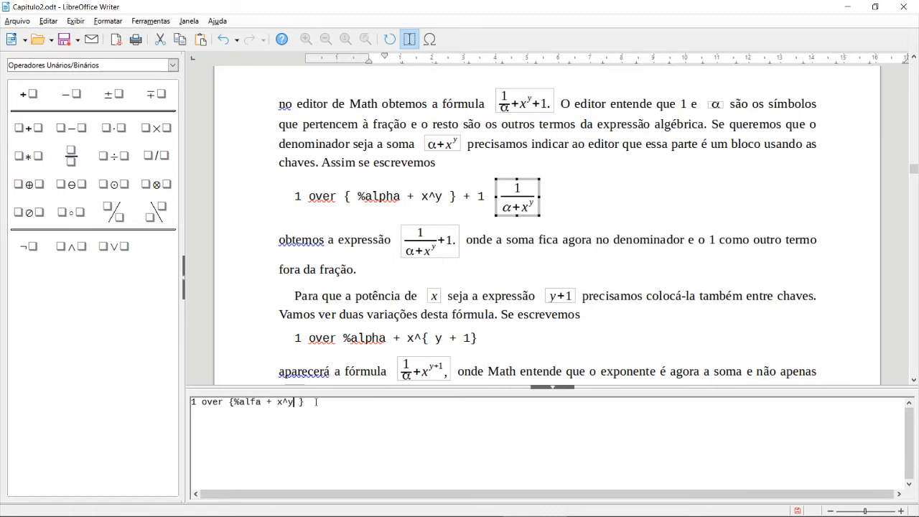
{"action": "left_click", "coordinate": [316, 401]}
{"action": "type", "text": "+1"}
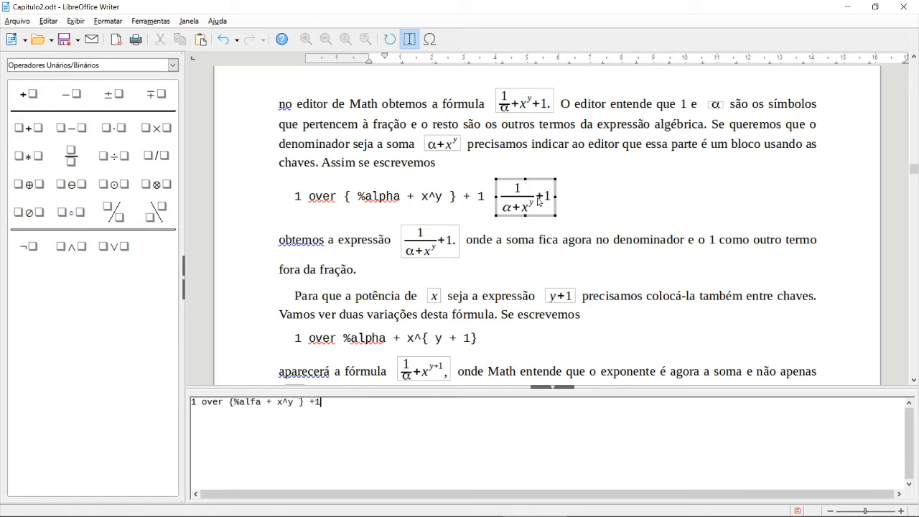
Move "+1" back inside the denominator block directly after "x^y", without braces around the exponent.
{"action": "key", "text": "BackSpace"}
{"action": "key", "text": "BackSpace"}
{"action": "key", "text": "BackSpace"}
{"action": "key", "text": "Left"}
{"action": "key", "text": "Left"}
{"action": "type", "text": "+1"}
Enclose "y+1" in its own braces so the whole sum is the exponent of x.
{"action": "left_click", "coordinate": [294, 402]}
{"action": "left_click_drag", "start_coordinate": [288, 402], "coordinate": [304, 402]}
{"action": "key", "text": "Left"}
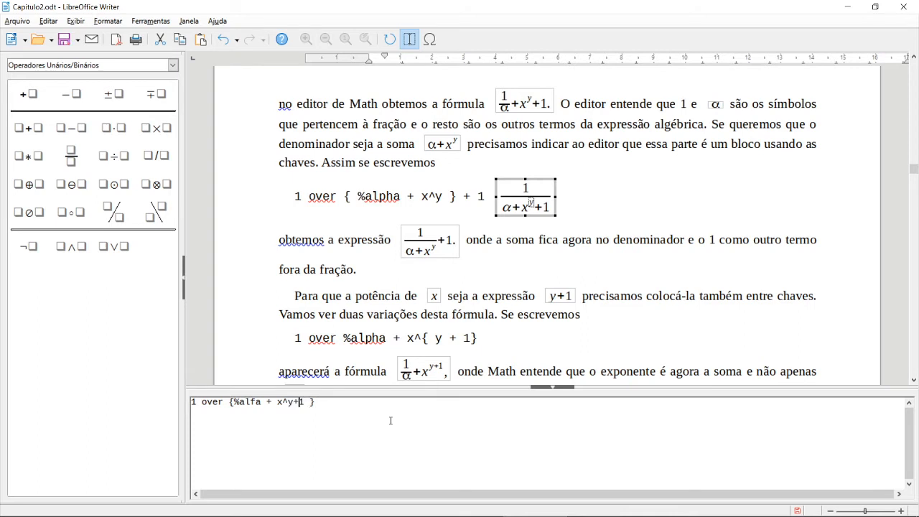
{"action": "type", "text": "{"}
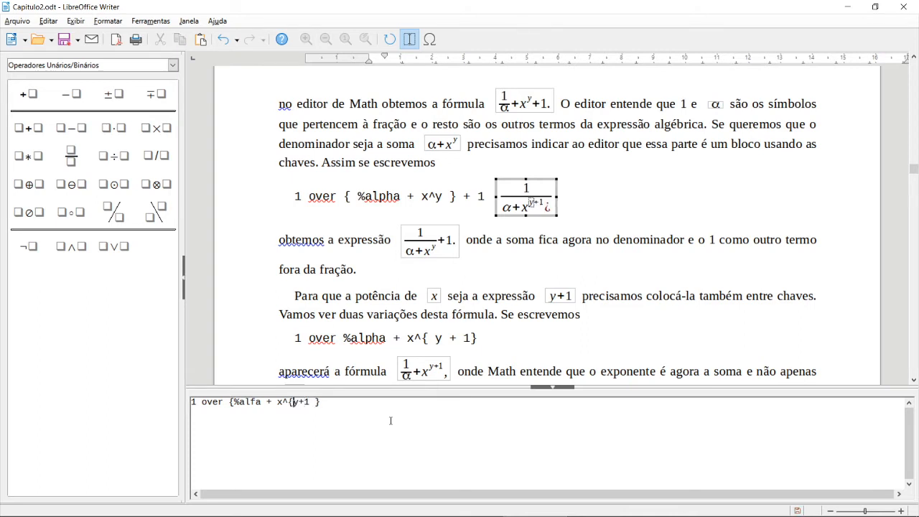
{"action": "key", "text": "Right"}
{"action": "key", "text": "Right"}
{"action": "key", "text": "Right"}
{"action": "type", "text": "}"}
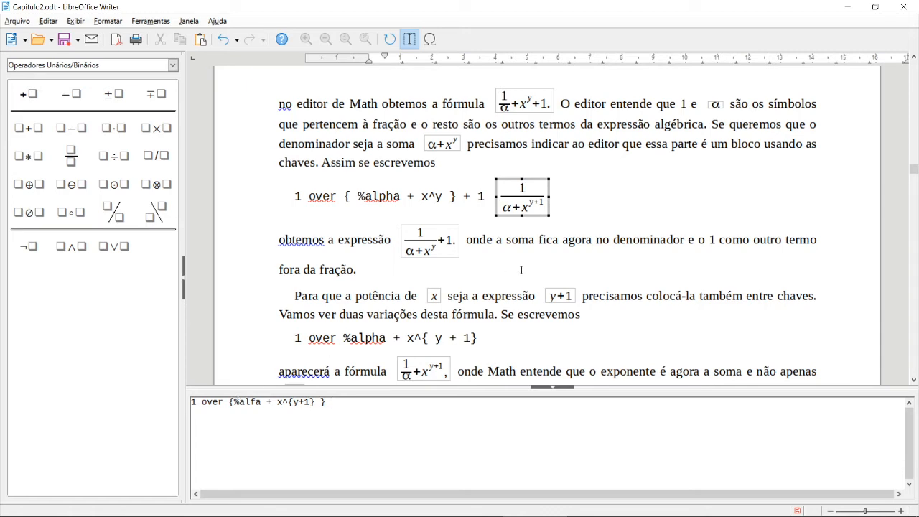
Leave the formula and review the parentheses example and the explanation of the minus sign in example 3.
{"action": "scroll", "coordinate": [521, 269], "scroll_direction": "down", "scroll_amount": 7}
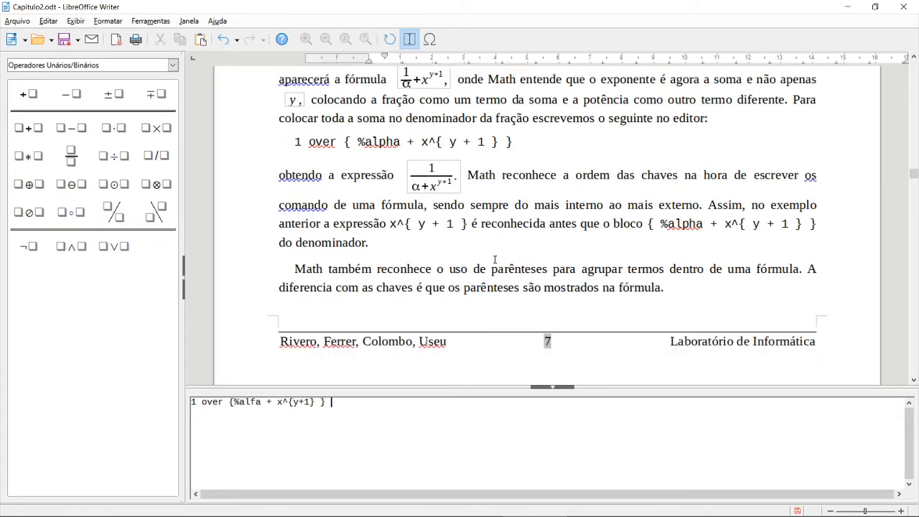
{"action": "scroll", "coordinate": [495, 260], "scroll_direction": "down", "scroll_amount": 8}
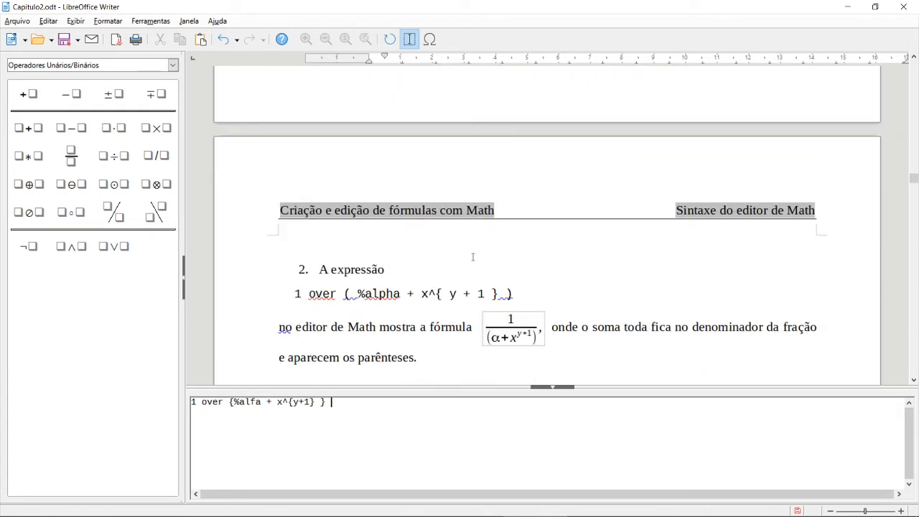
{"action": "scroll", "coordinate": [472, 257], "scroll_direction": "down", "scroll_amount": 8}
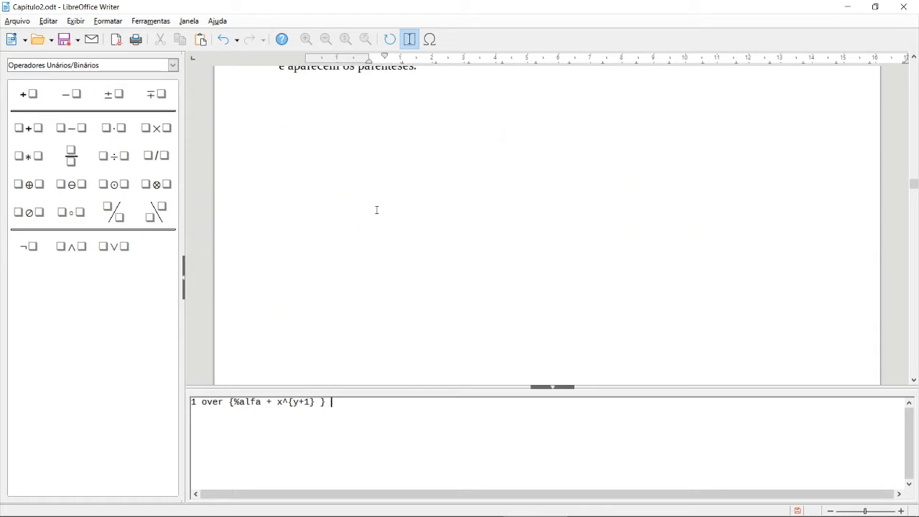
{"action": "scroll", "coordinate": [376, 210], "scroll_direction": "down", "scroll_amount": 8}
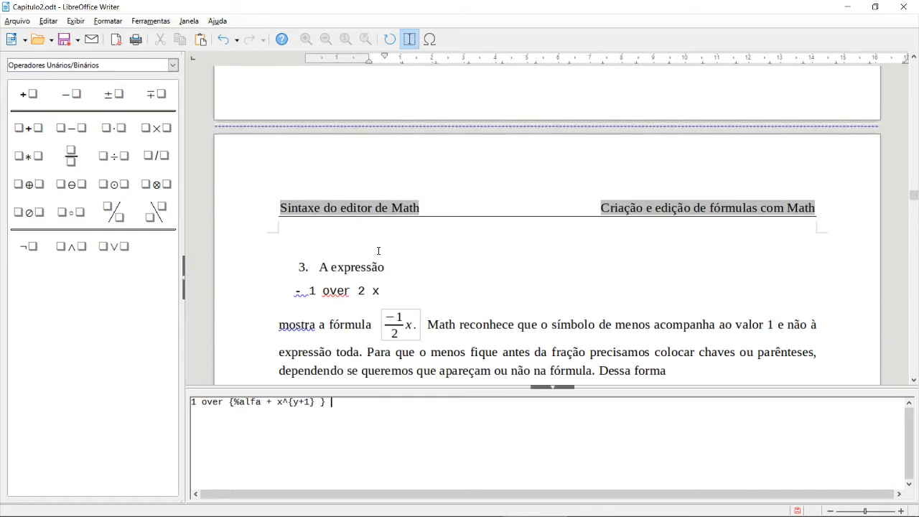
{"action": "scroll", "coordinate": [441, 247], "scroll_direction": "down", "scroll_amount": 3}
{"action": "left_click", "coordinate": [438, 193]}
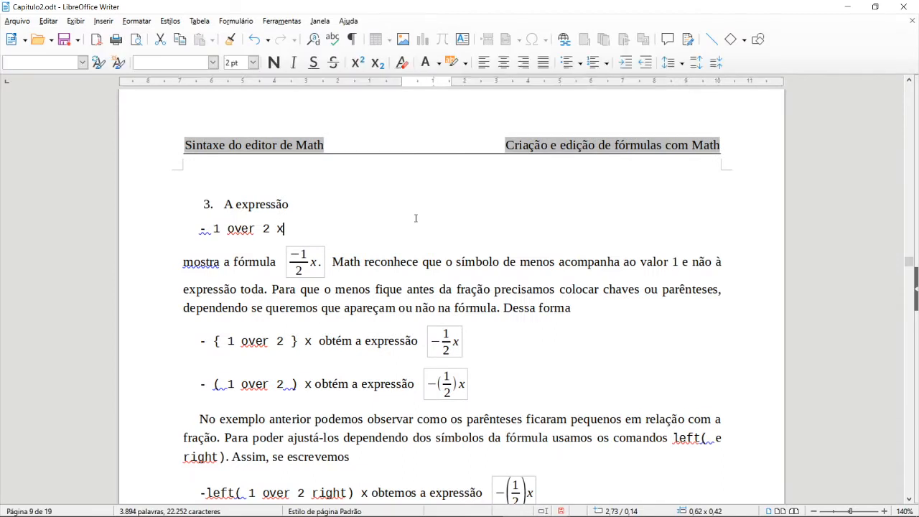
{"action": "scroll", "coordinate": [420, 208], "scroll_direction": "down", "scroll_amount": 1}
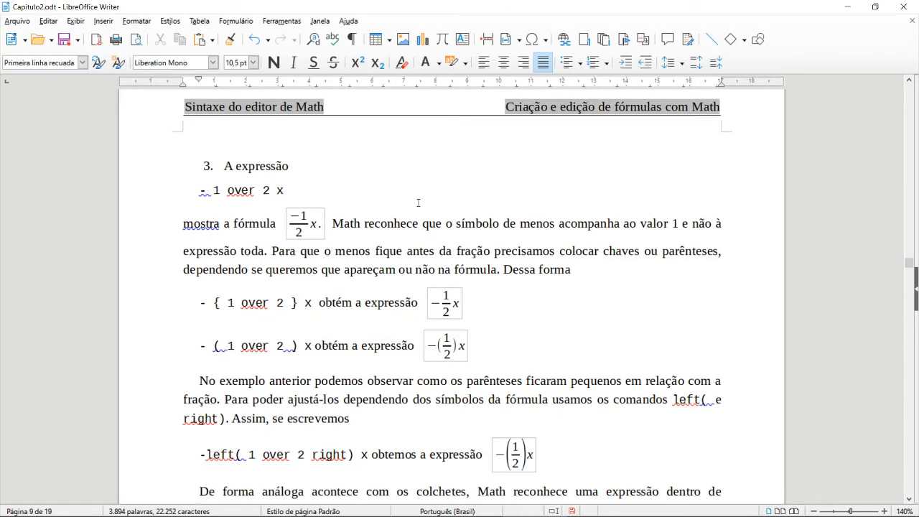
{"action": "left_click_drag", "start_coordinate": [379, 229], "coordinate": [647, 228]}
{"action": "left_click", "coordinate": [450, 230]}
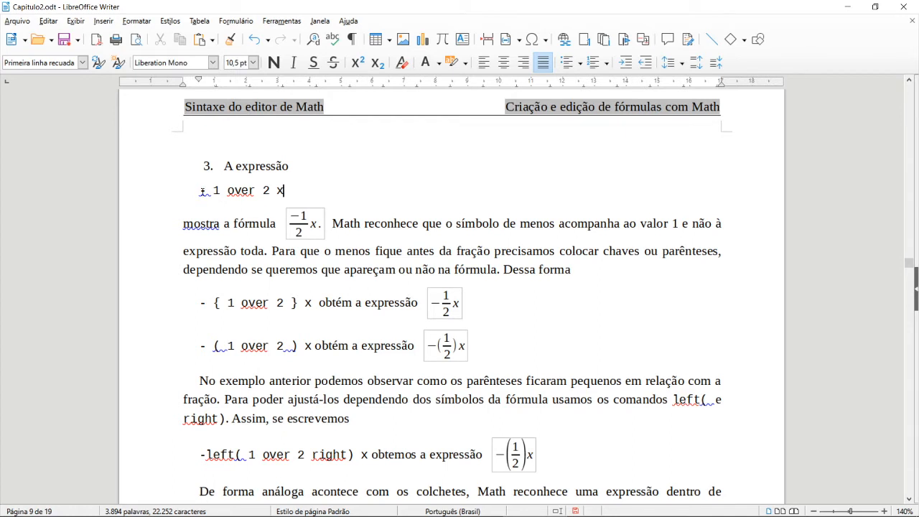
Copy the expression "- 1 over 2 x" in example 3 and insert it as a formula object at the end of its line.
{"action": "left_click_drag", "start_coordinate": [200, 190], "coordinate": [287, 190]}
{"action": "left_click", "coordinate": [296, 189]}
{"action": "left_click_drag", "start_coordinate": [291, 191], "coordinate": [199, 190]}
{"action": "key", "text": "ctrl+c"}
{"action": "left_click", "coordinate": [103, 21]}
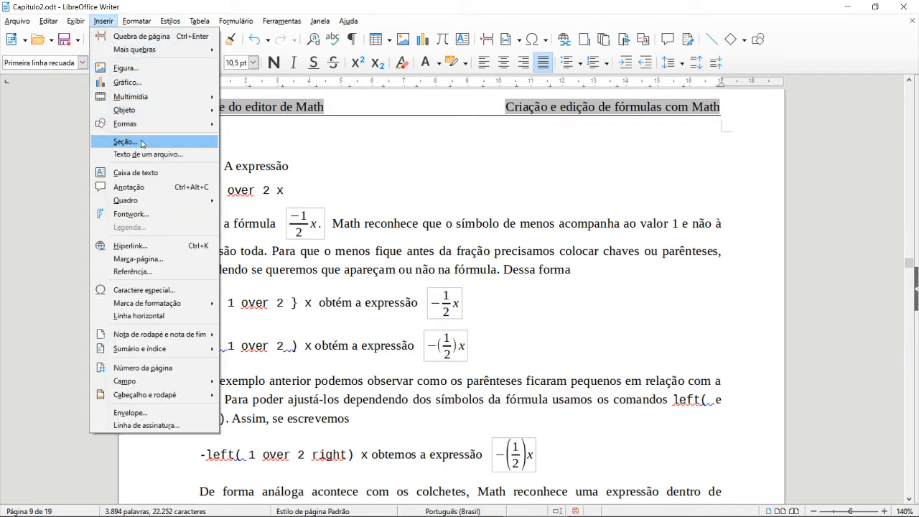
{"action": "mouse_move", "coordinate": [143, 113]}
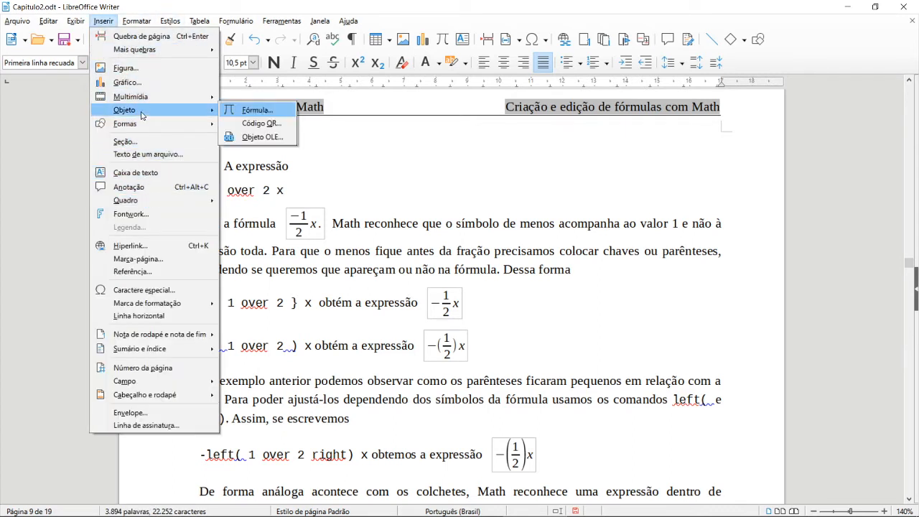
{"action": "left_click", "coordinate": [282, 116]}
{"action": "key", "text": "ctrl+v"}
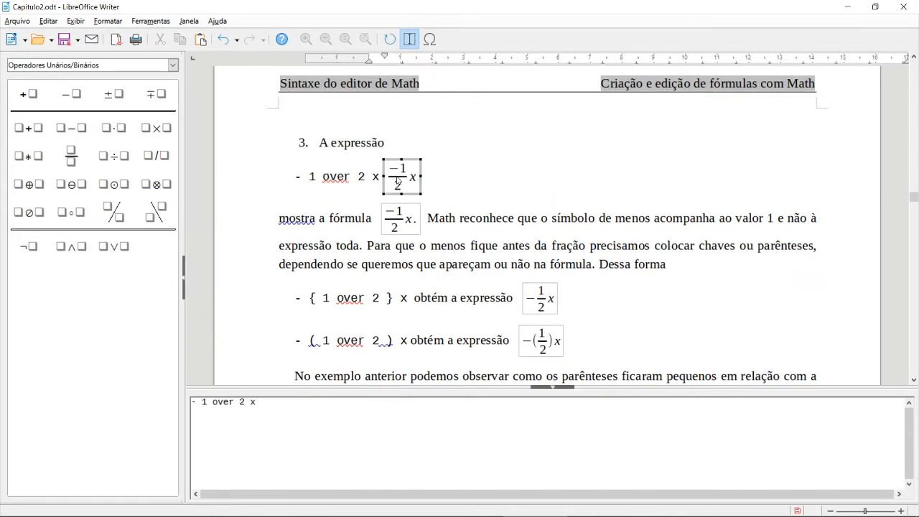
Place the new formula object on its own line below the expression "- 1 over 2 x".
{"action": "key", "text": "Escape"}
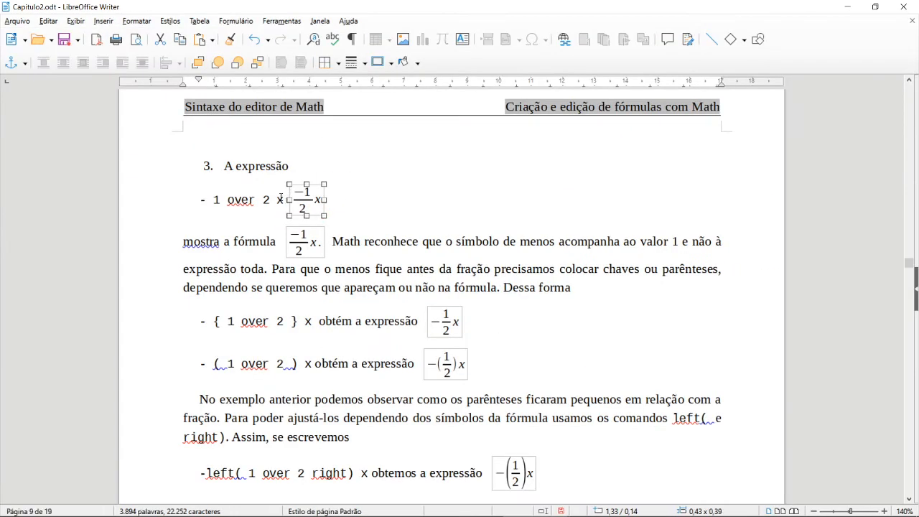
{"action": "left_click", "coordinate": [285, 200]}
{"action": "key", "text": "Return"}
Open the new formula and step through its code to examine how each symbol maps to the rendered result.
{"action": "left_click", "coordinate": [228, 234]}
{"action": "double_click", "coordinate": [228, 234]}
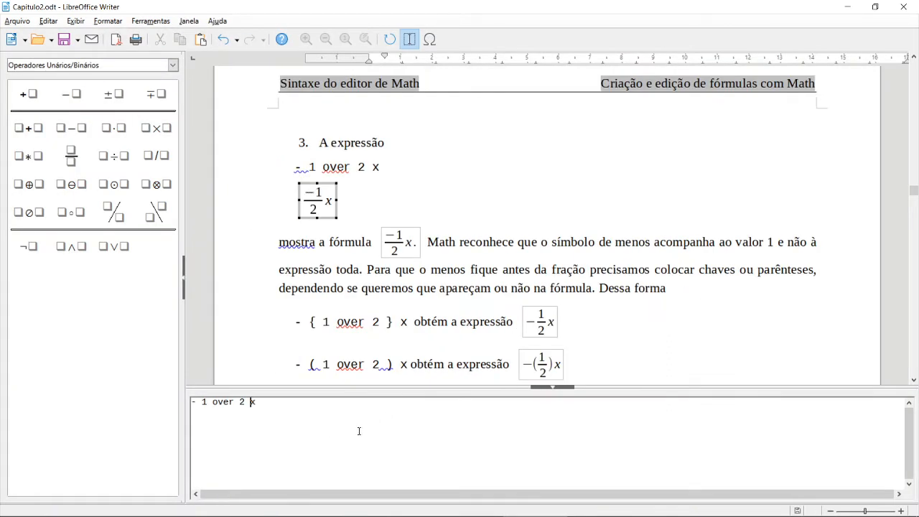
{"action": "key", "text": "Left"}
{"action": "key", "text": "Left"}
{"action": "key", "text": "Left"}
{"action": "key", "text": "Right"}
{"action": "key", "text": "Right"}
{"action": "key", "text": "Right"}
{"action": "key", "text": "Right"}
{"action": "key", "text": "Right"}
{"action": "key", "text": "Right"}
{"action": "key", "text": "Right"}
{"action": "key", "text": "Right"}
{"action": "key", "text": "Right"}
{"action": "key", "text": "Right"}
{"action": "key", "text": "Right"}
{"action": "key", "text": "Right"}
{"action": "key", "text": "Escape"}
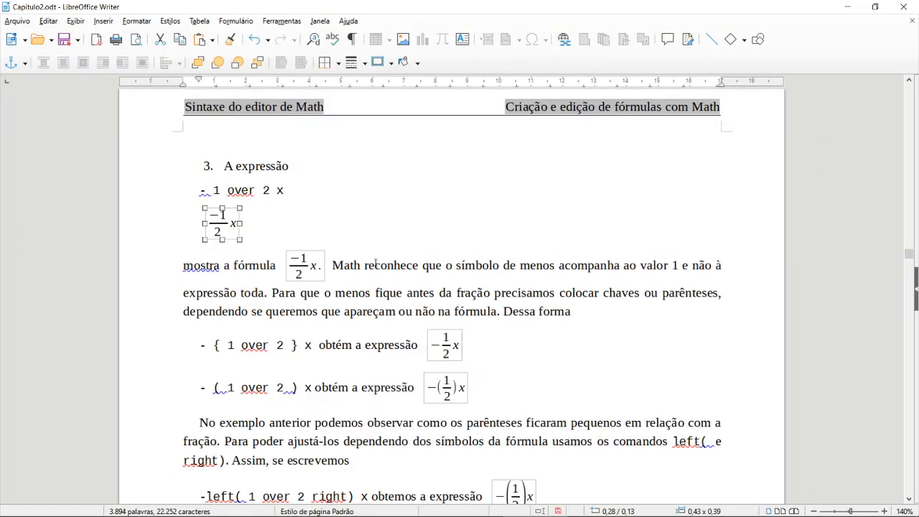
Compare the explanation that the minus sign accompanies only the value 1 with the new formula's numerator.
{"action": "left_click_drag", "start_coordinate": [332, 265], "coordinate": [679, 264]}
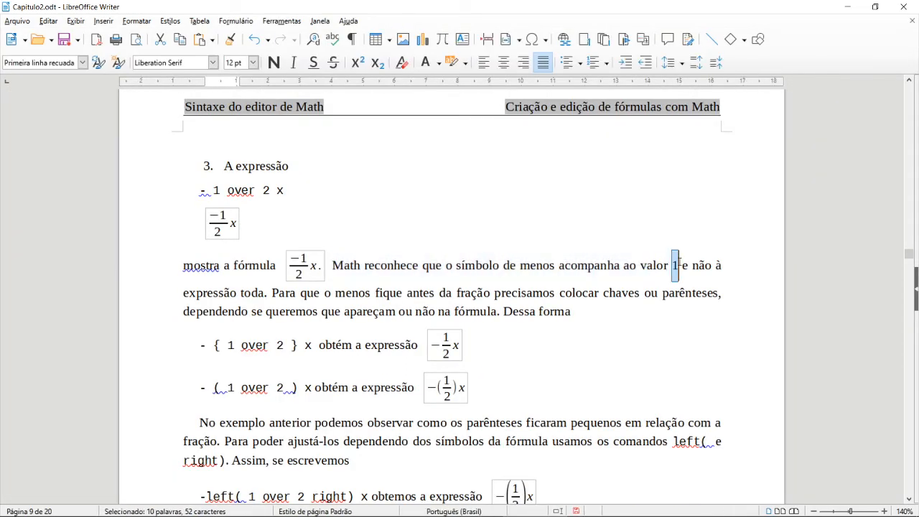
{"action": "left_click_drag", "start_coordinate": [264, 292], "coordinate": [218, 292]}
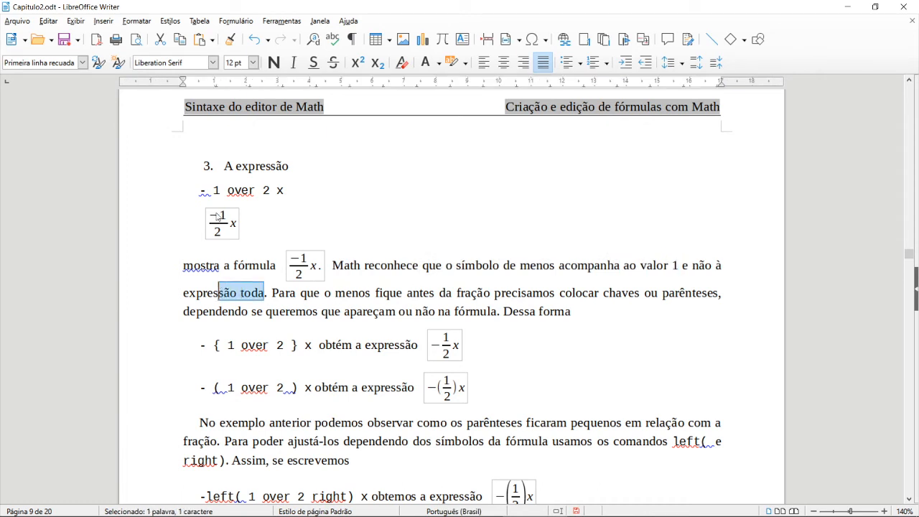
{"action": "left_click", "coordinate": [219, 218]}
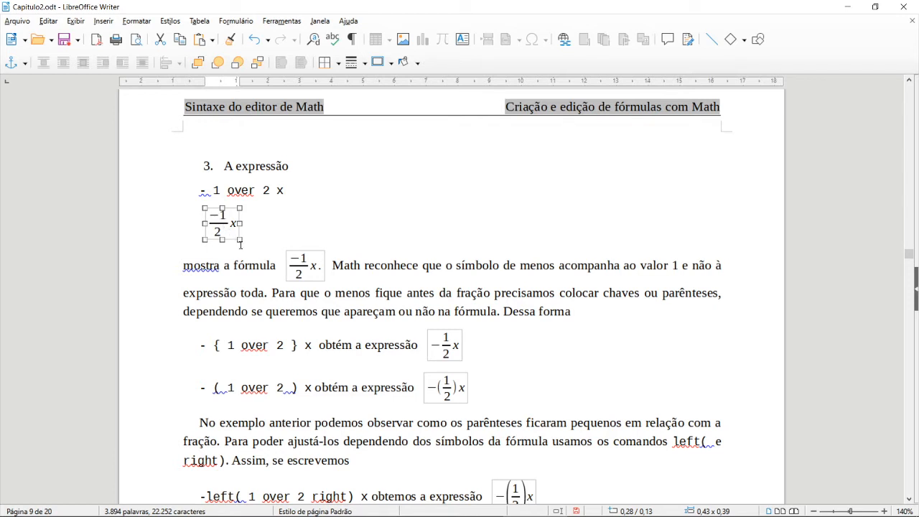
Enclose "1 over 2" in braces in the formula object below "- 1 over 2 x", making its code "- {1 over 2} x".
{"action": "scroll", "coordinate": [280, 266], "scroll_direction": "down", "scroll_amount": 1}
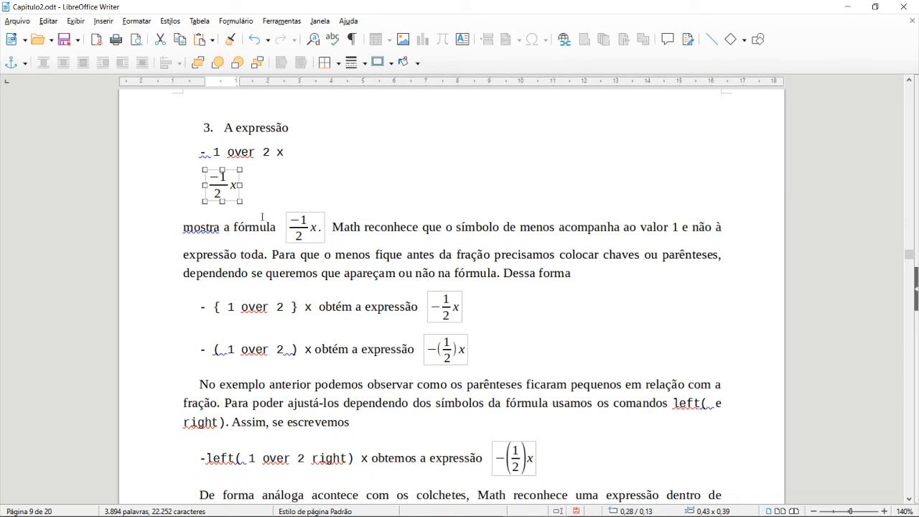
{"action": "double_click", "coordinate": [224, 194]}
{"action": "left_click", "coordinate": [244, 403]}
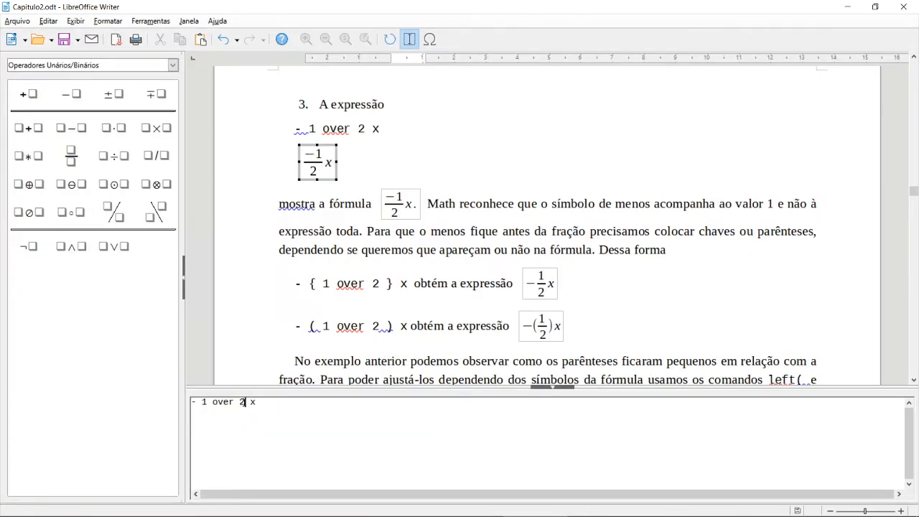
{"action": "left_click_drag", "start_coordinate": [245, 406], "coordinate": [202, 405]}
{"action": "left_click", "coordinate": [250, 402]}
{"action": "type", "text": "}"}
{"action": "key", "text": "ctrl+Left"}
{"action": "key", "text": "ctrl+Left"}
{"action": "type", "text": "{"}
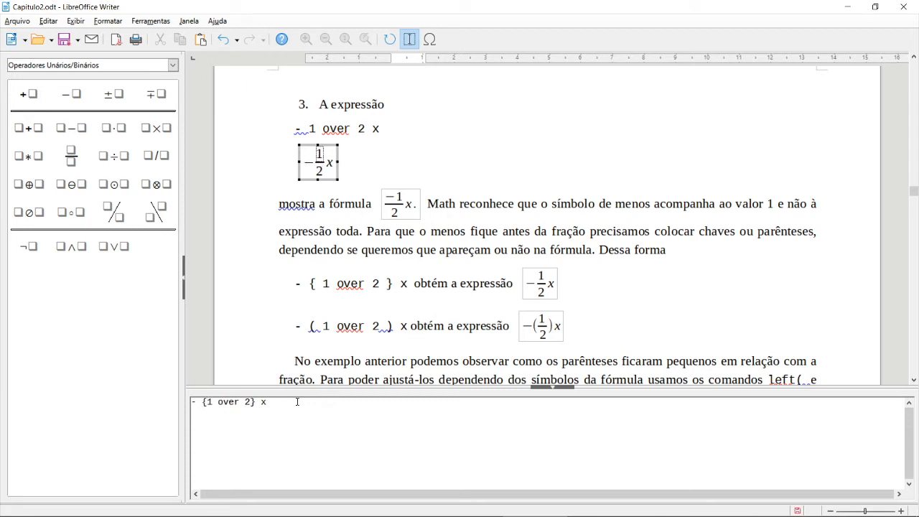
Replace the braces in the formula code with parentheses so that it reads "- (1 over 2) x".
{"action": "left_click", "coordinate": [301, 407]}
{"action": "key", "text": "Delete"}
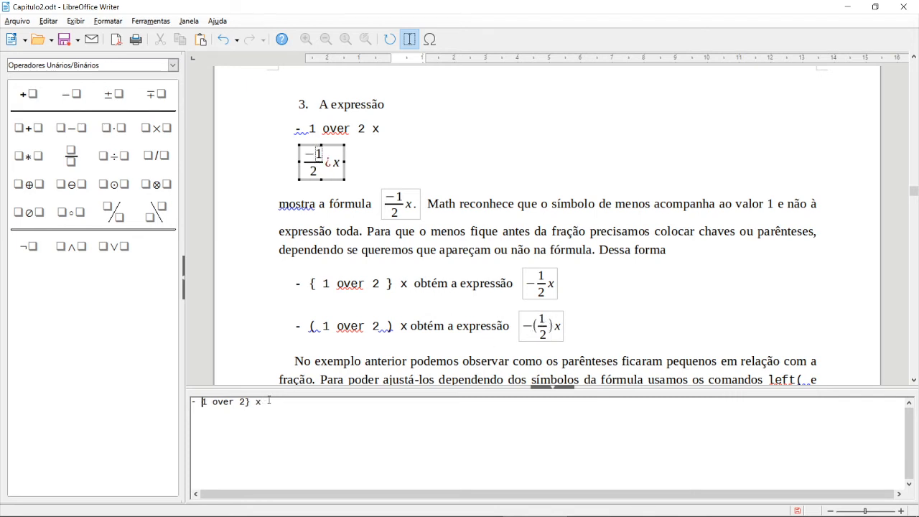
{"action": "type", "text": "("}
{"action": "key", "text": "Right"}
{"action": "key", "text": "Right"}
{"action": "key", "text": "Right"}
{"action": "key", "text": "Right"}
{"action": "key", "text": "Right"}
{"action": "key", "text": "Right"}
{"action": "key", "text": "Right"}
{"action": "key", "text": "Right"}
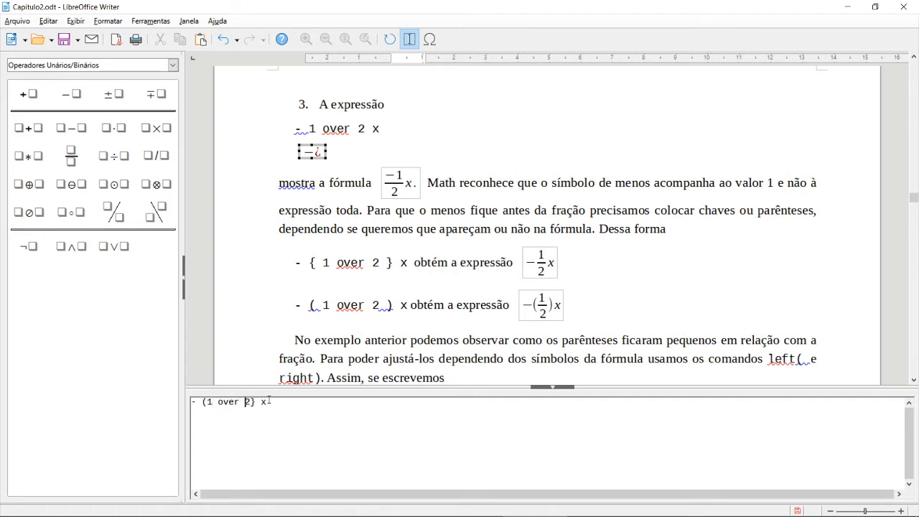
{"action": "key", "text": "Delete"}
{"action": "type", "text": ")"}
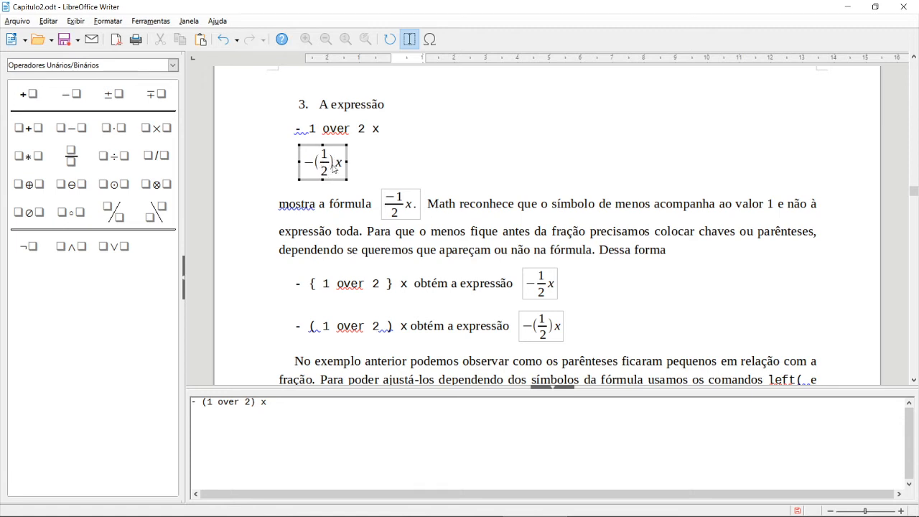
Examine the parenthesised group in the formula code and the document's explanation of the left( and right) commands.
{"action": "left_click_drag", "start_coordinate": [256, 403], "coordinate": [206, 403]}
{"action": "left_click", "coordinate": [257, 403]}
{"action": "left_click", "coordinate": [204, 411]}
{"action": "left_click", "coordinate": [256, 403]}
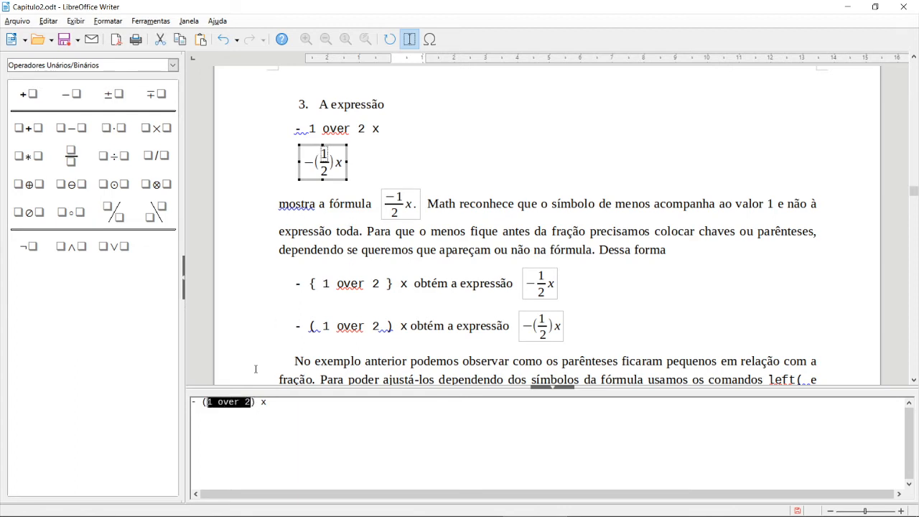
{"action": "left_click", "coordinate": [247, 402]}
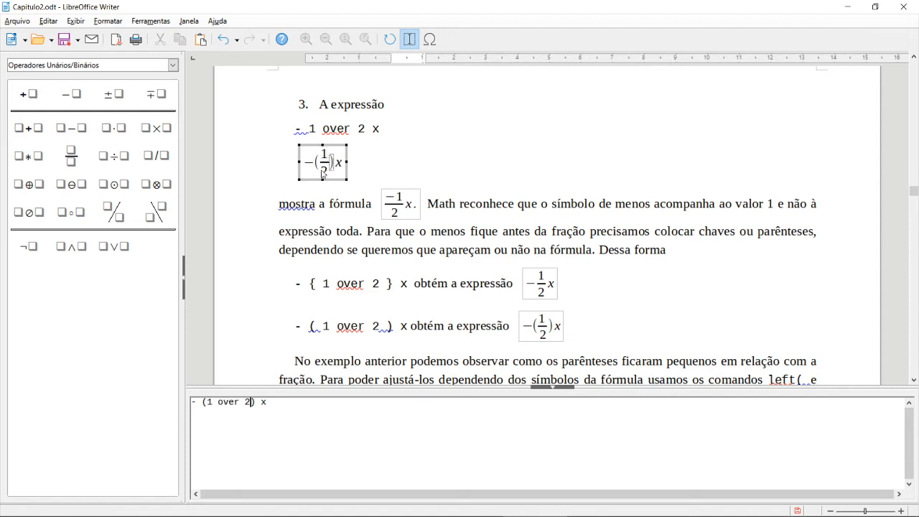
{"action": "scroll", "coordinate": [424, 287], "scroll_direction": "down", "scroll_amount": 3}
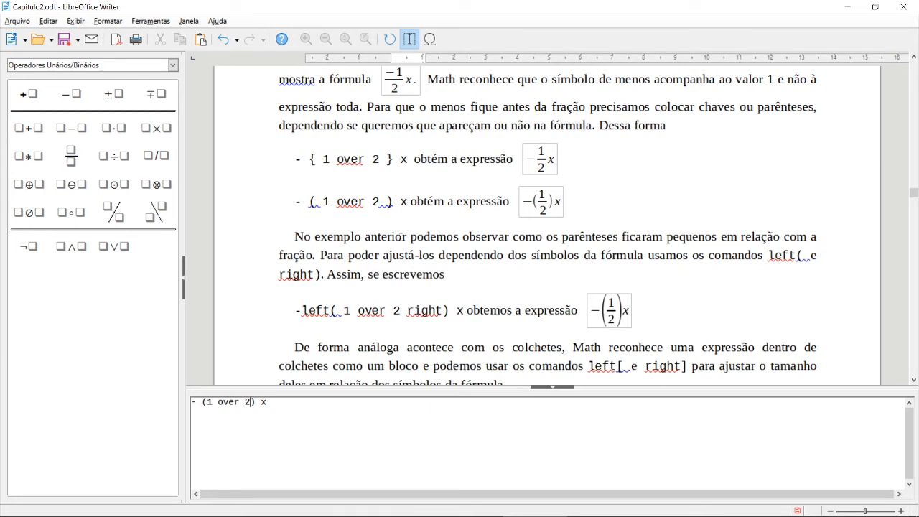
{"action": "scroll", "coordinate": [399, 236], "scroll_direction": "up", "scroll_amount": 1}
{"action": "scroll", "coordinate": [400, 236], "scroll_direction": "down", "scroll_amount": 1}
{"action": "scroll", "coordinate": [408, 225], "scroll_direction": "down", "scroll_amount": 1}
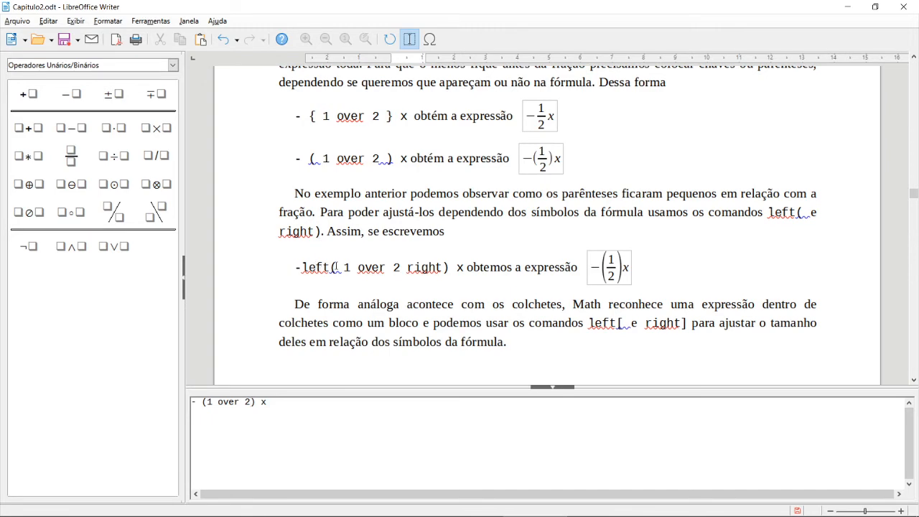
{"action": "key", "text": "Escape"}
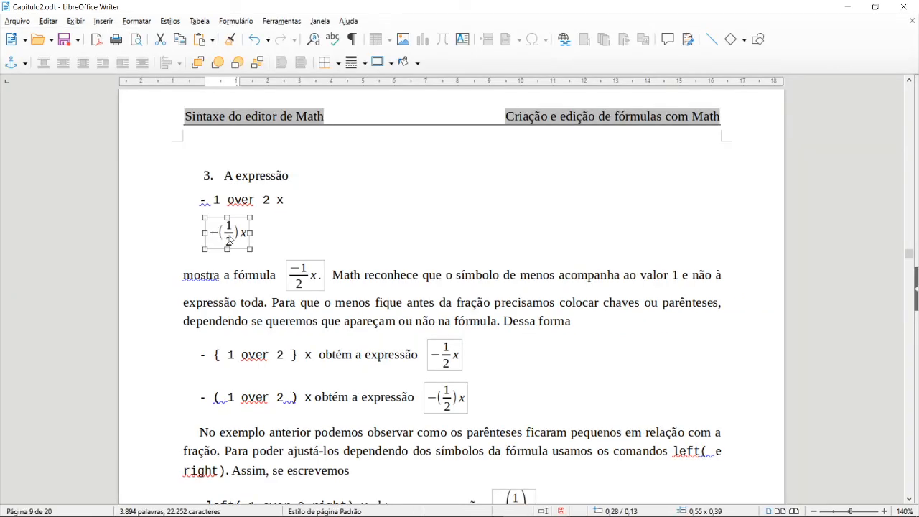
Reopen the formula below "- 1 over 2 x" and add the left and right commands, making its code "- left(1 over 2 right) x".
{"action": "double_click", "coordinate": [224, 228]}
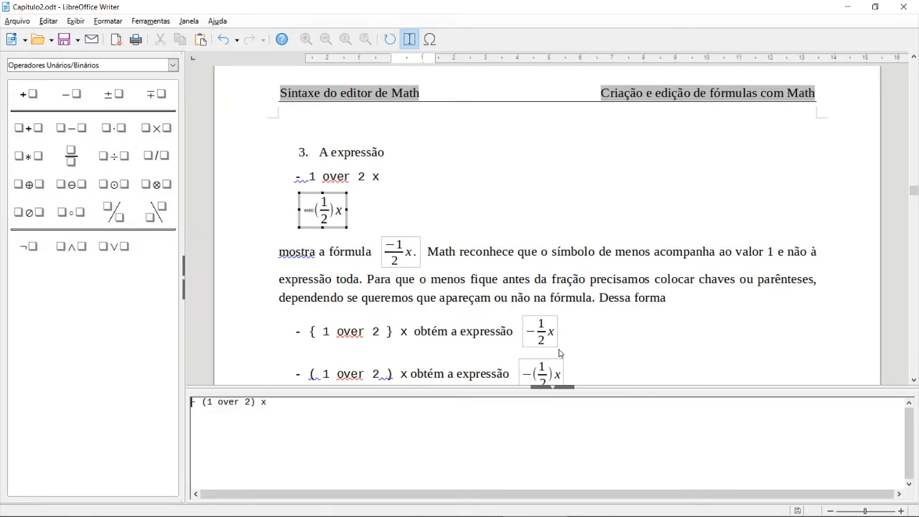
{"action": "scroll", "coordinate": [560, 353], "scroll_direction": "down", "scroll_amount": 4}
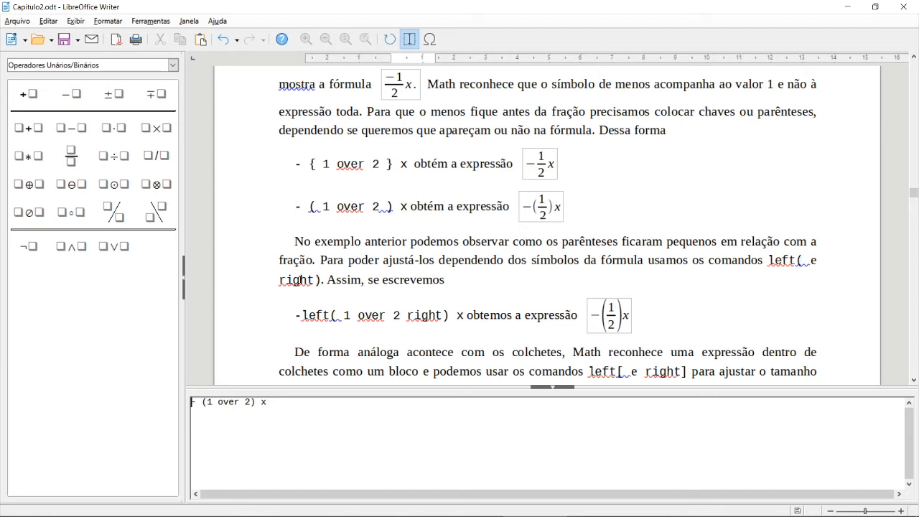
{"action": "left_click", "coordinate": [203, 405]}
{"action": "type", "text": "left"}
{"action": "key", "text": "ctrl+Right"}
{"action": "key", "text": "ctrl+Right"}
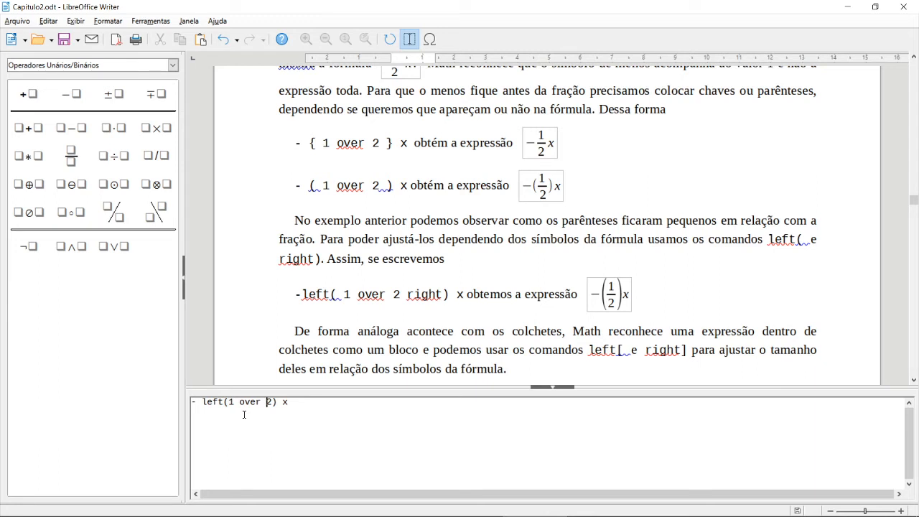
{"action": "key", "text": "Left"}
{"action": "key", "text": "Left"}
{"action": "key", "text": "Left"}
{"action": "key", "text": "Left"}
{"action": "key", "text": "Left"}
{"action": "key", "text": "Left"}
{"action": "key", "text": "Left"}
{"action": "key", "text": "Left"}
{"action": "key", "text": "Right"}
{"action": "key", "text": "Right"}
{"action": "type", "text": "r 2 right"}
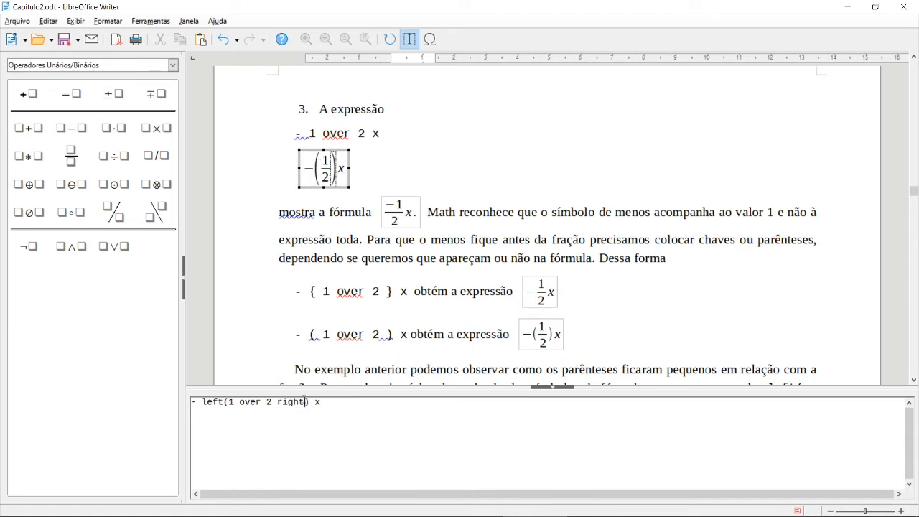
Remove the right command before the closing parenthesis to test the unpaired left command, and enter it again.
{"action": "key", "text": "BackSpace"}
{"action": "key", "text": "BackSpace"}
{"action": "key", "text": "BackSpace"}
{"action": "key", "text": "BackSpace"}
{"action": "key", "text": "BackSpace"}
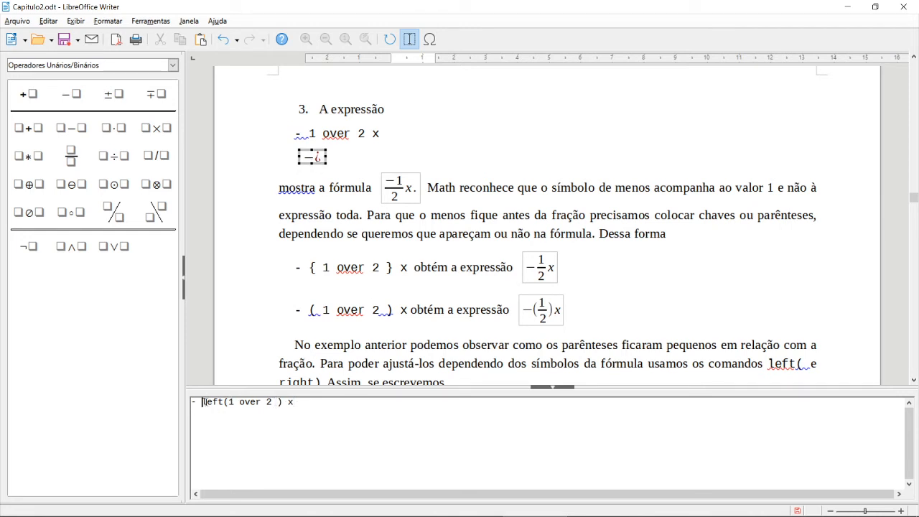
{"action": "left_click_drag", "start_coordinate": [202, 402], "coordinate": [229, 402]}
{"action": "left_click", "coordinate": [279, 402]}
{"action": "type", "text": "right"}
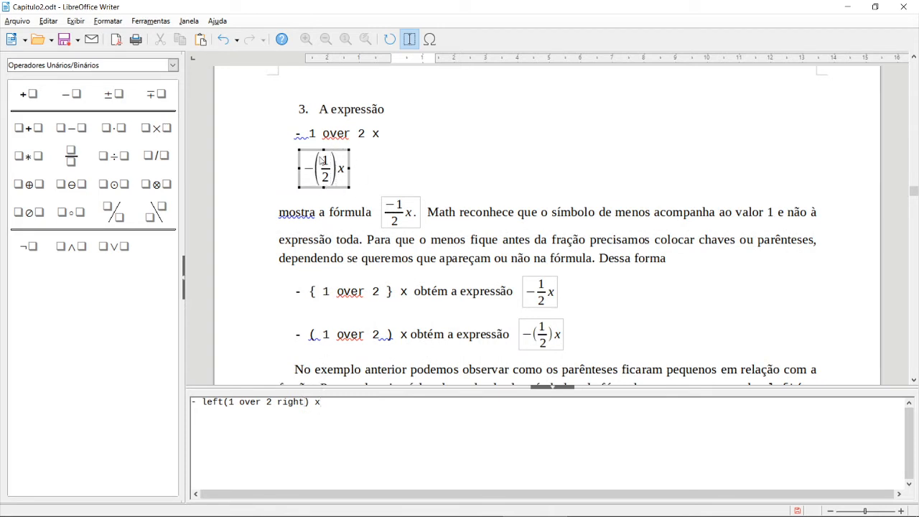
Leave formula editing and delete the demonstration formula object below "- 1 over 2 x" in example 3.
{"action": "scroll", "coordinate": [464, 293], "scroll_direction": "down", "scroll_amount": 7}
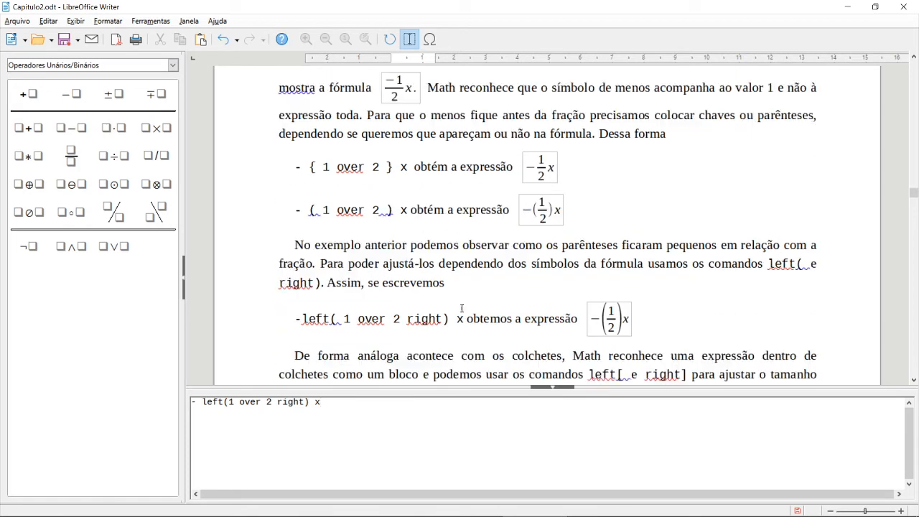
{"action": "scroll", "coordinate": [479, 264], "scroll_direction": "up", "scroll_amount": 1}
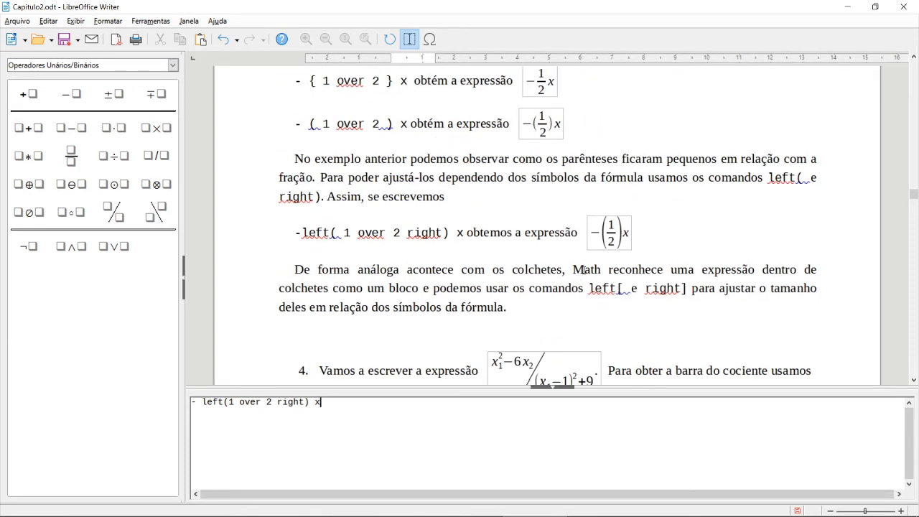
{"action": "scroll", "coordinate": [633, 274], "scroll_direction": "down", "scroll_amount": 1}
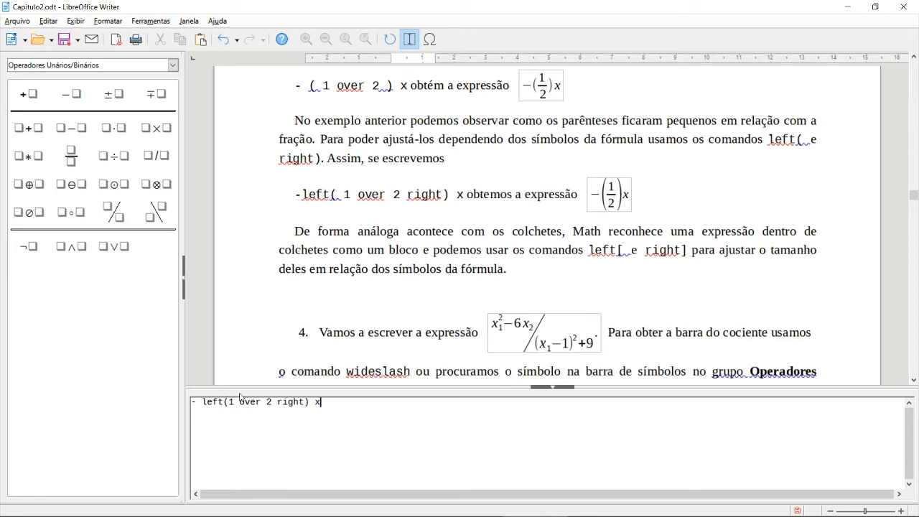
{"action": "scroll", "coordinate": [468, 251], "scroll_direction": "up", "scroll_amount": 8}
{"action": "left_click", "coordinate": [418, 225]}
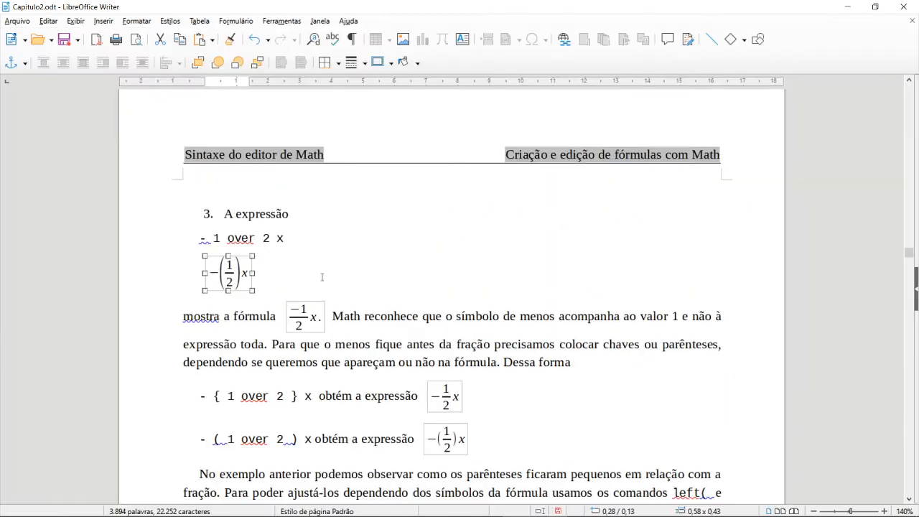
{"action": "key", "text": "Delete"}
{"action": "scroll", "coordinate": [271, 274], "scroll_direction": "down", "scroll_amount": 10}
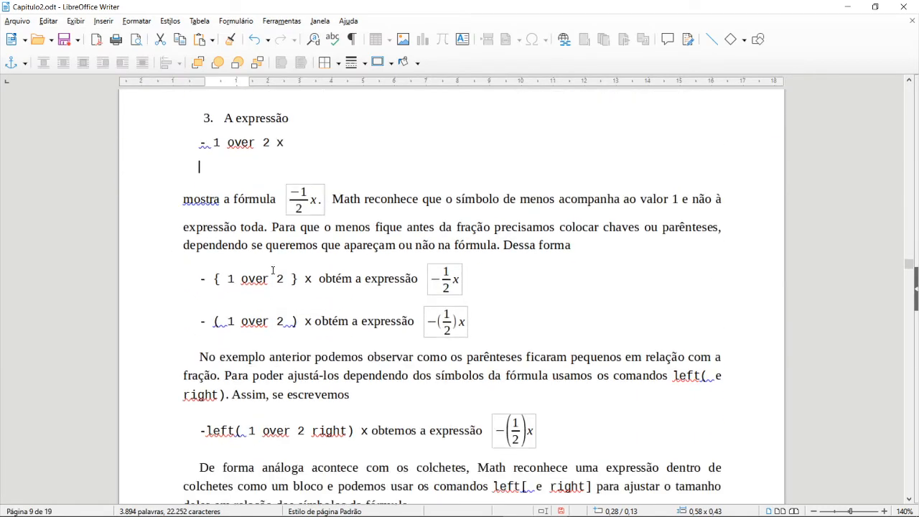